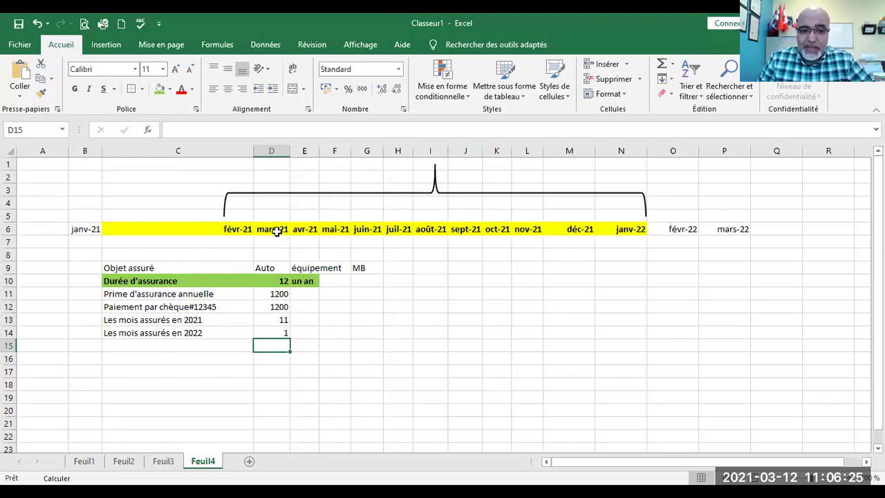
Append "le 01/02/2021" to the cheque payment label in C12 and fit column C's width to its contents
left_click(228, 229)
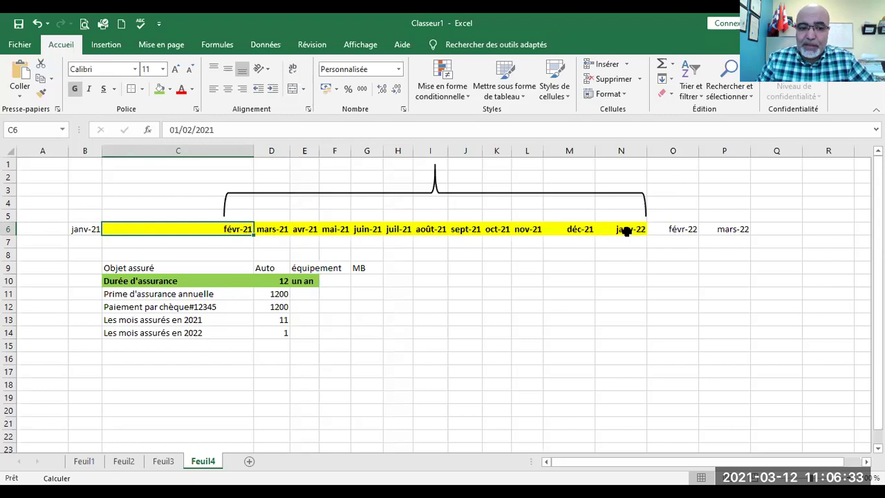
left_click(144, 309)
left_click(292, 129)
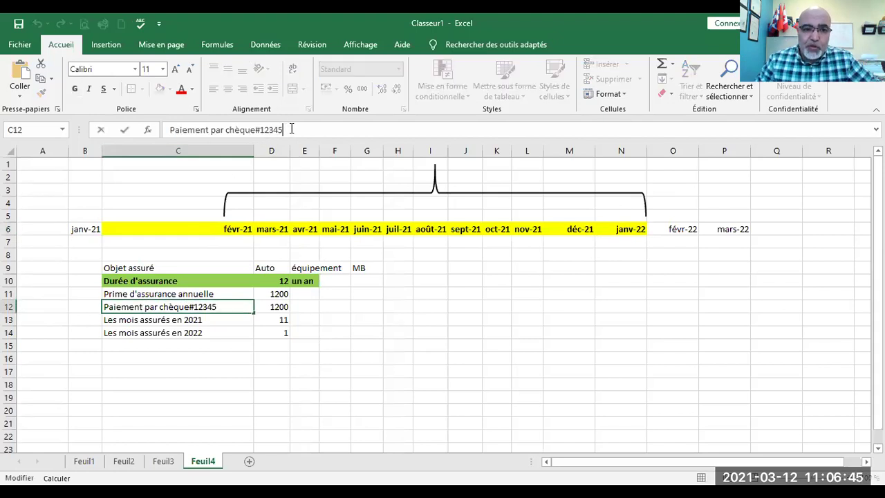
type("le 01")
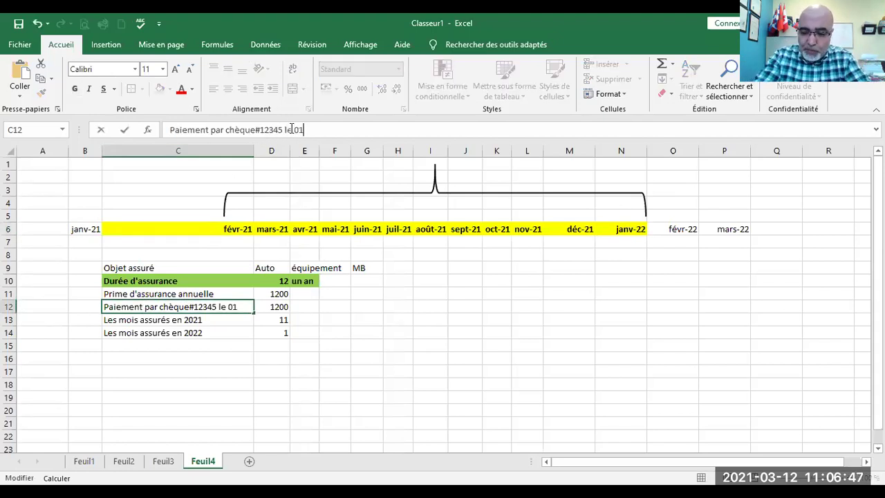
type("/02/2021")
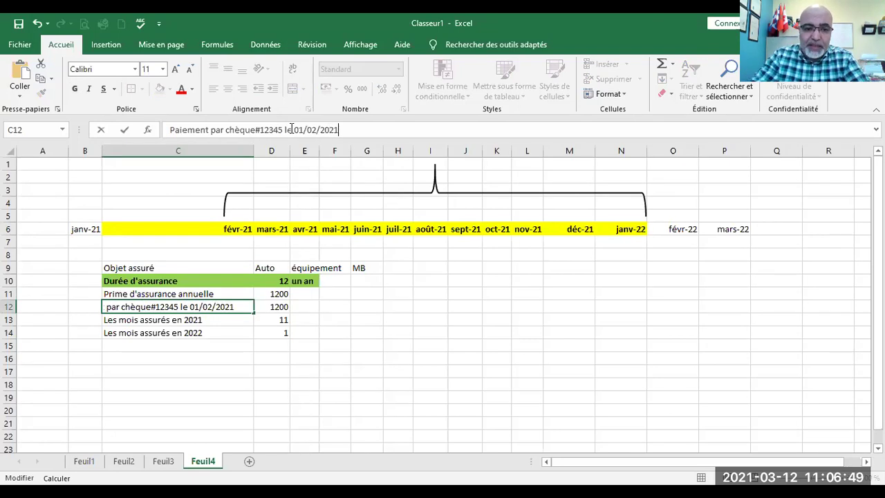
left_click(373, 291)
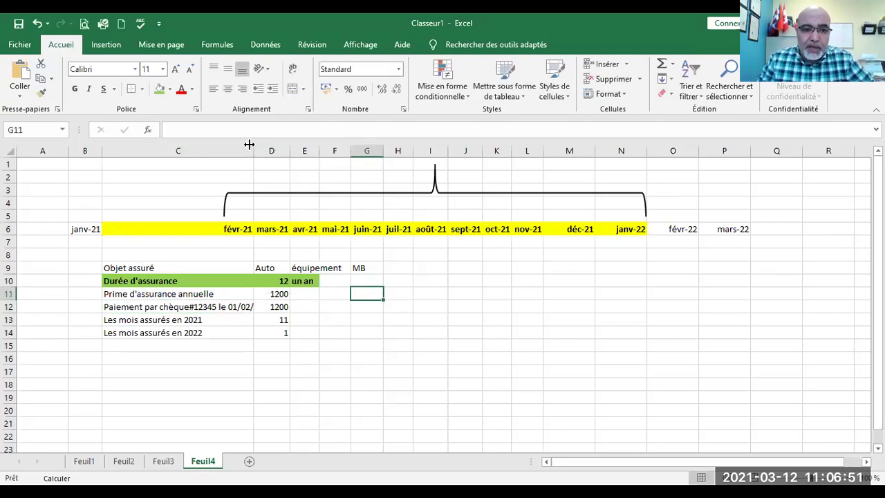
double_click(254, 151)
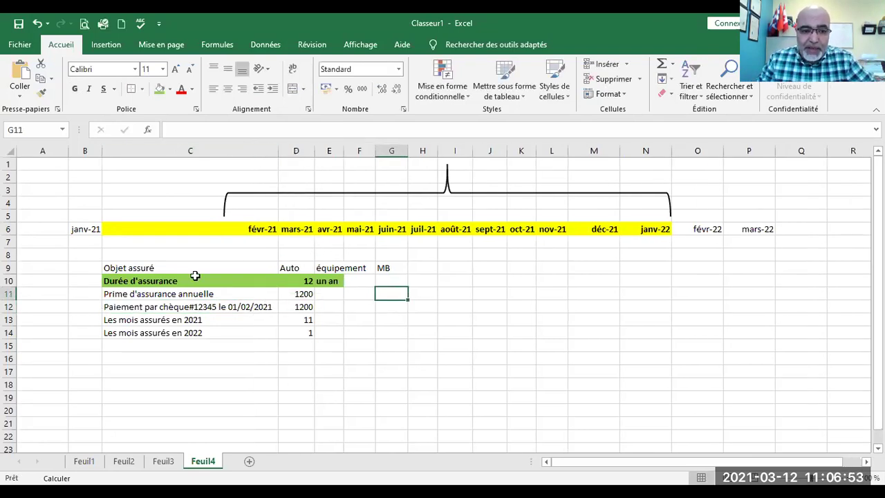
Enter the journal entry heading "Ecriture du 01/02/2021" in C16, below the insurance details
left_click(147, 322)
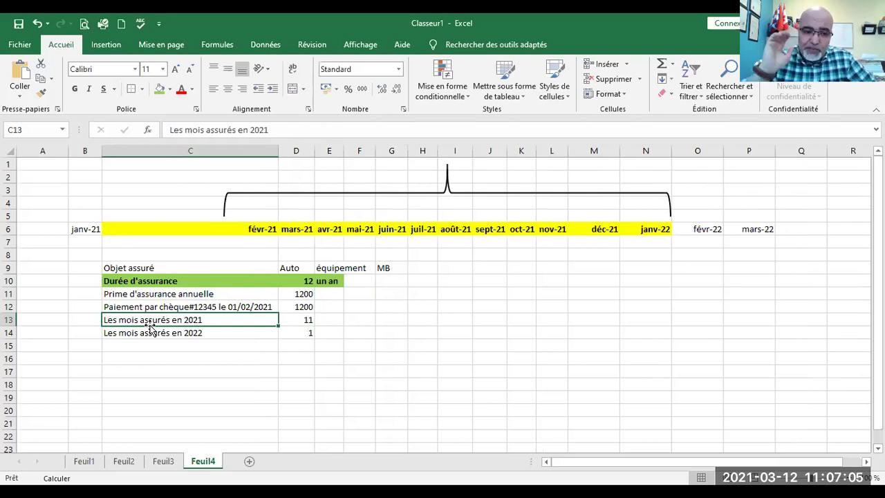
scroll(149, 330, "down", 2)
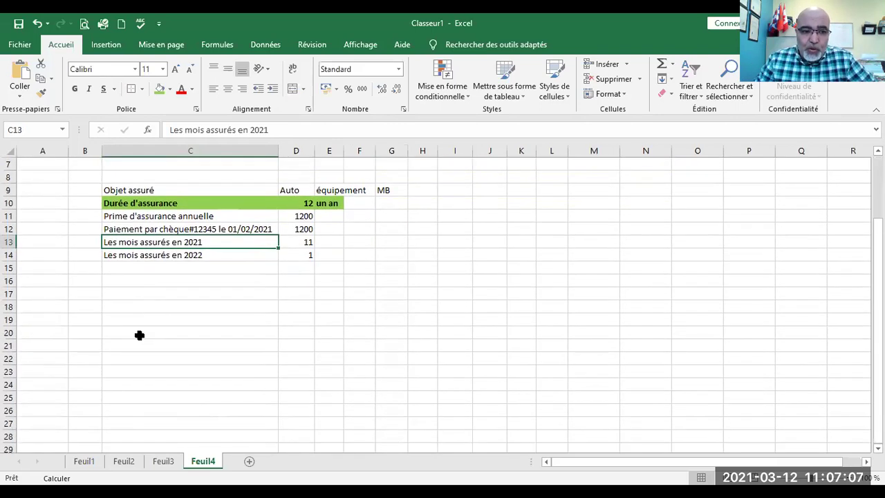
left_click(128, 284)
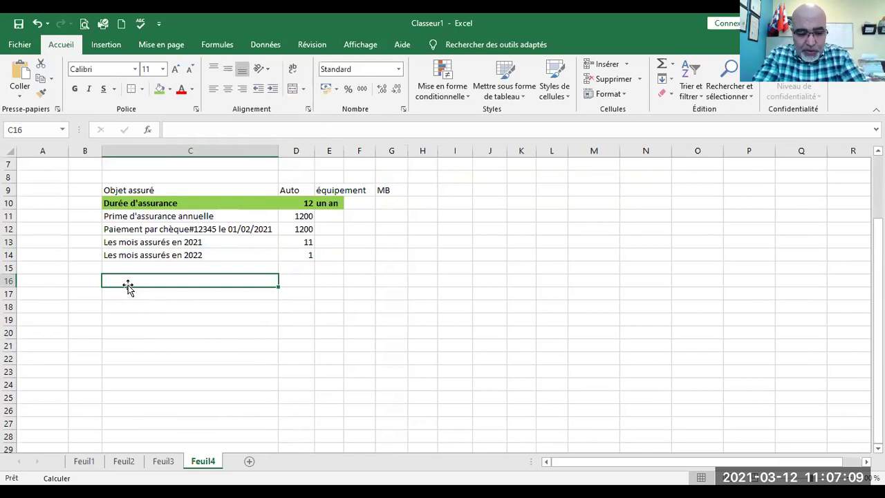
type("Ecriture du")
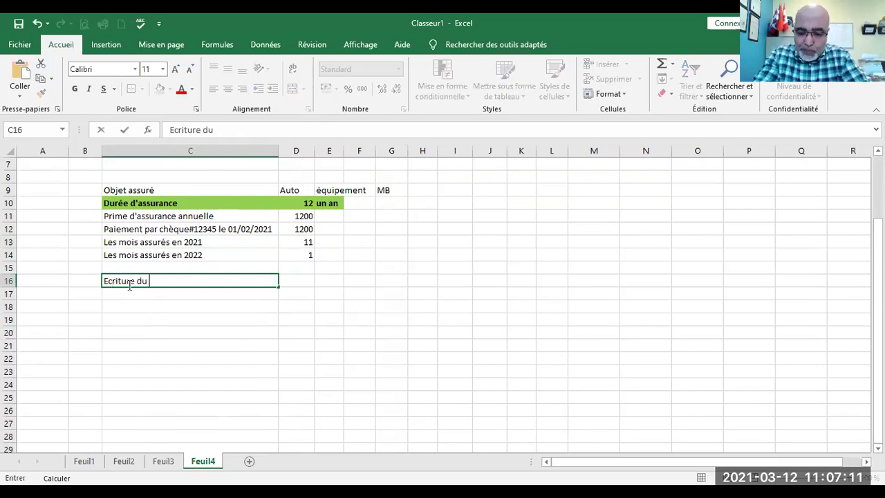
type(" 01//02/2021")
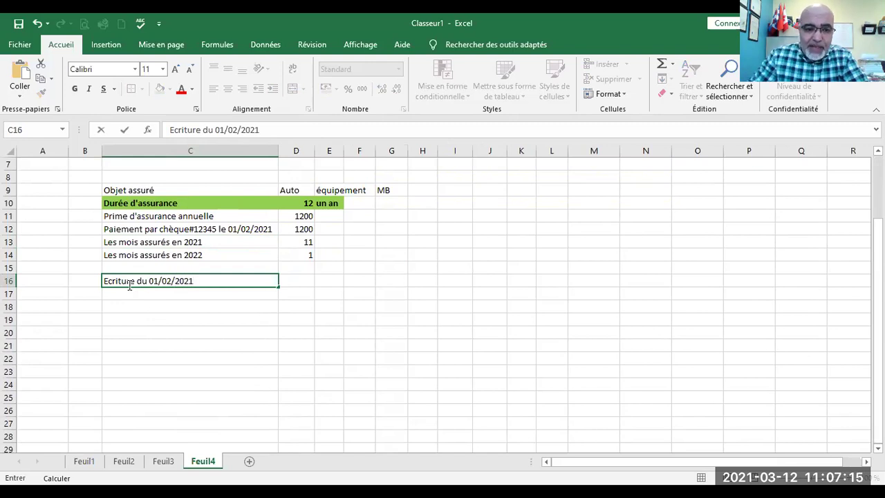
Enter the account "Assurance" in D17 with ledger code 5740 in E17, fitting column D's width to its contents
left_click(291, 291)
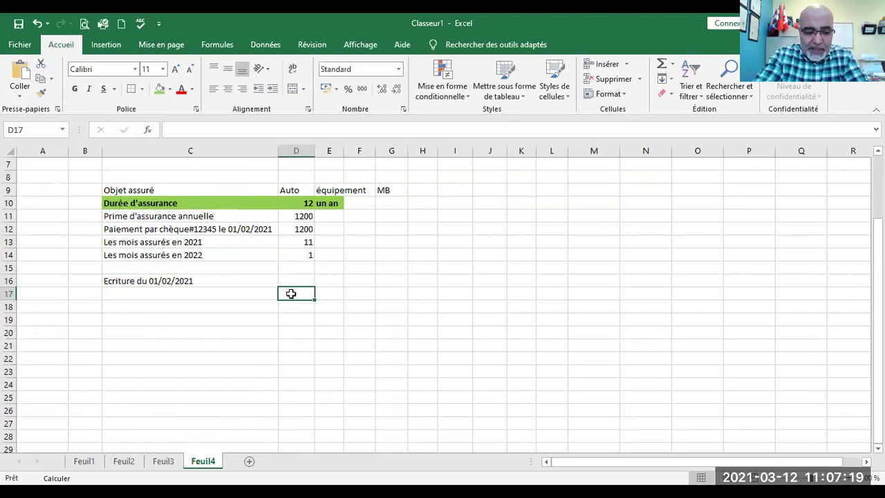
type("Assurance")
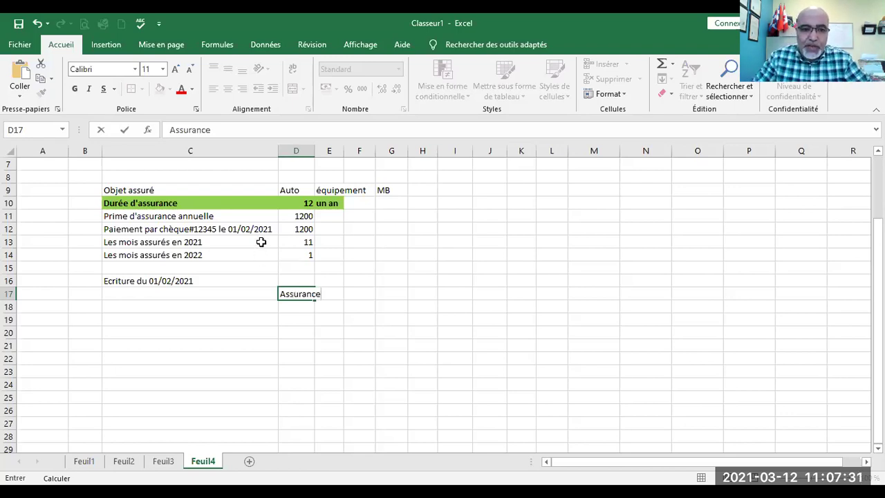
left_click(317, 150)
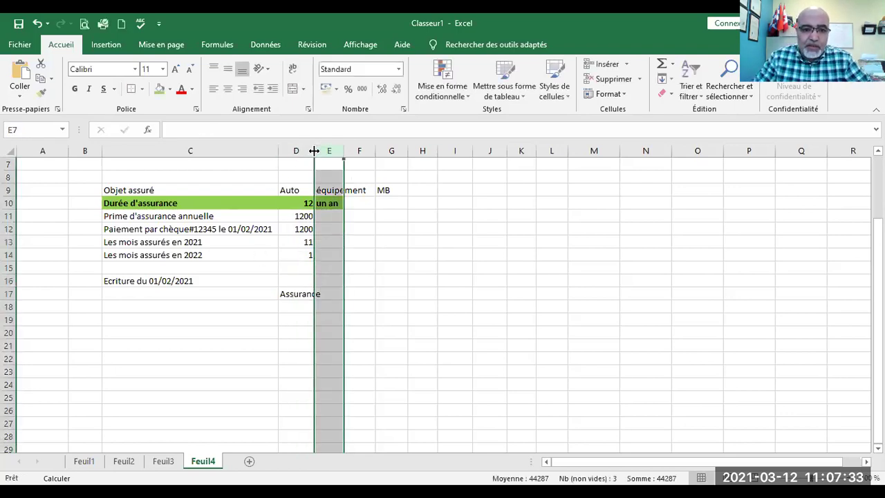
double_click(314, 150)
left_click(341, 294)
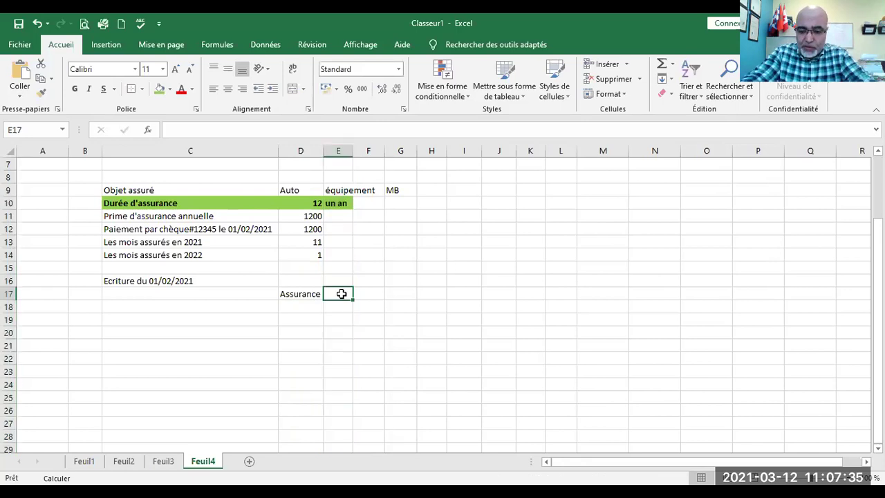
type("5740")
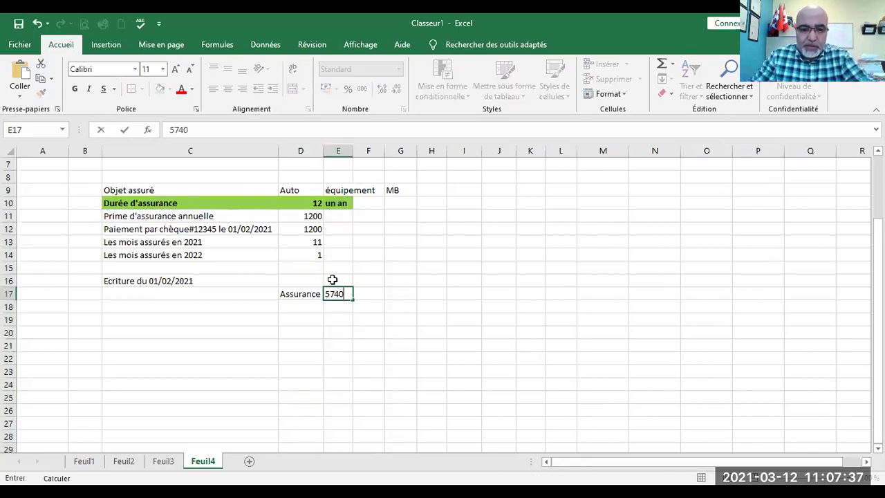
key("Tab")
Add the heading "débit" in F16 and enter 1200$ beneath it on the Assurance line
left_click(369, 277)
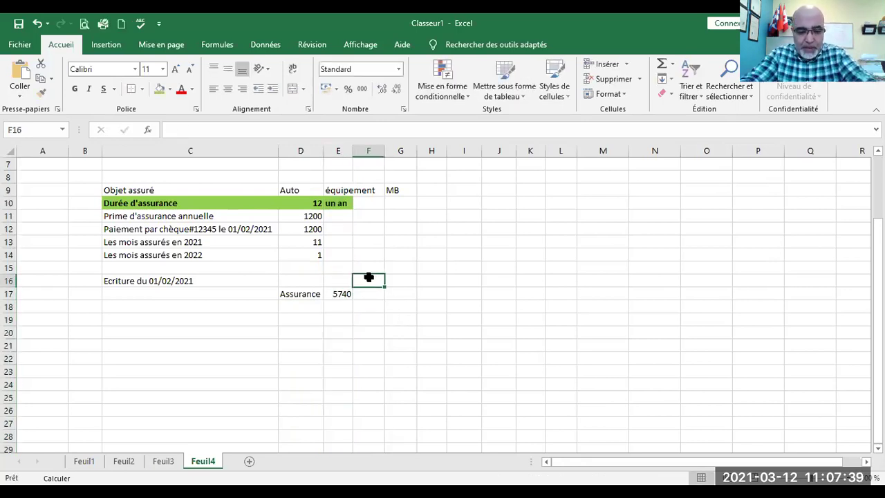
type("d2BIT")
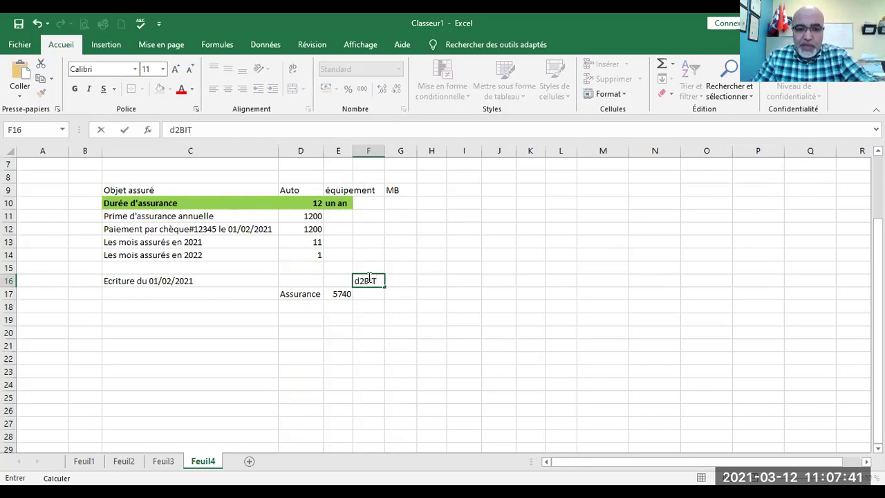
key("BackSpace")
key("BackSpace")
key("BackSpace")
key("BackSpace")
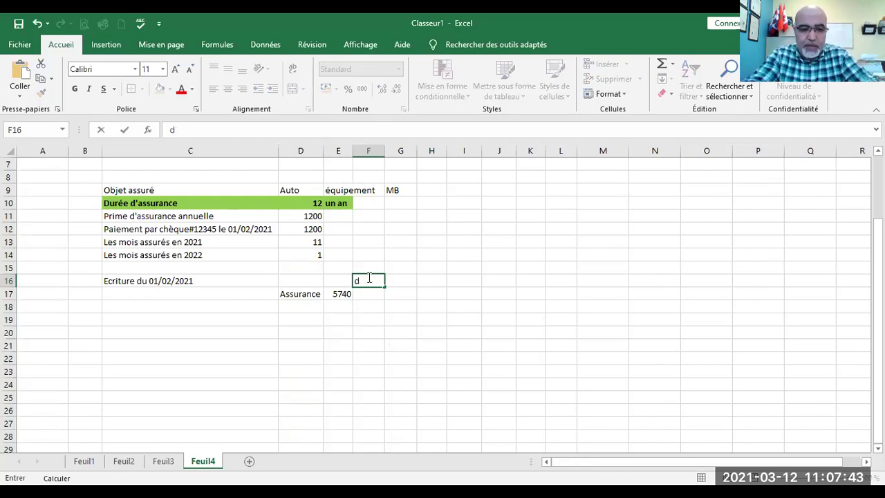
type("ébit")
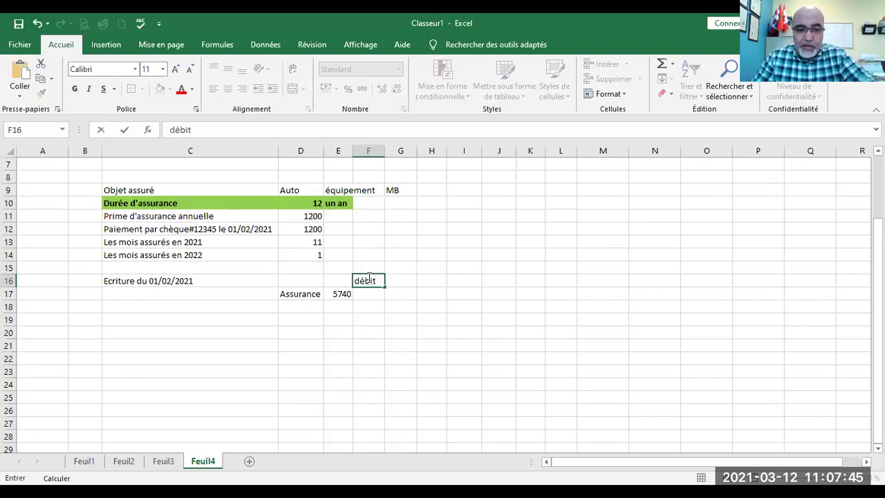
left_click(371, 293)
type("1200$")
left_click(453, 316)
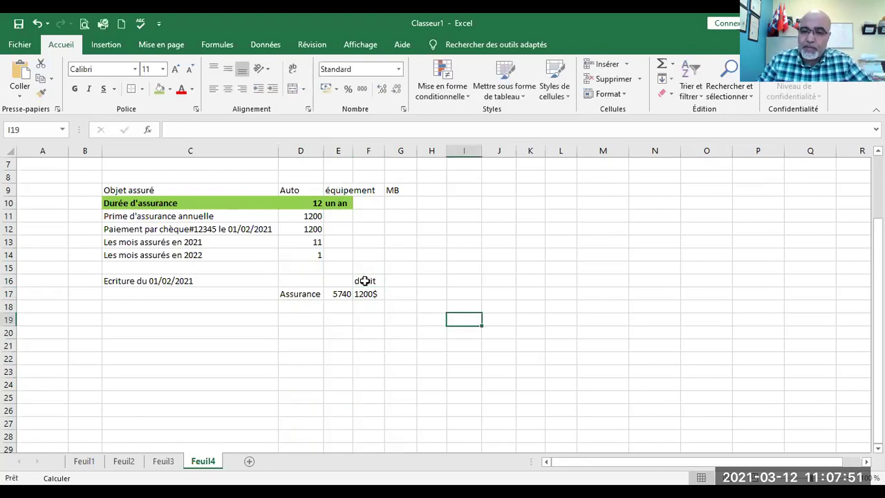
Enter the account "Encaisse" in D18 with ledger code 1010 in E18 and the amount 1200$ in G18
left_click(297, 307)
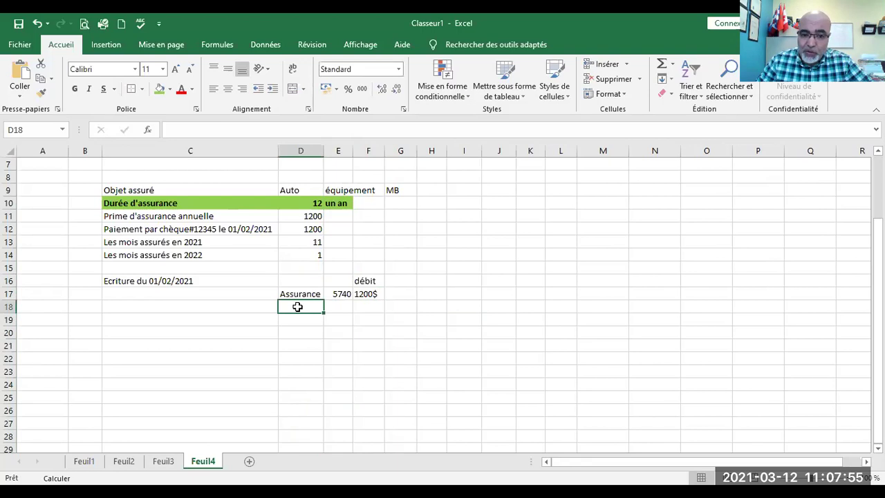
type("Encaisse")
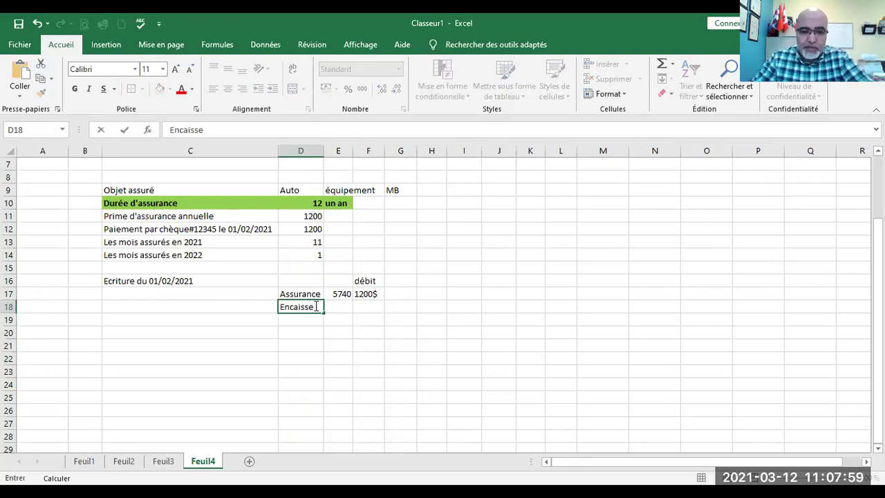
key("Tab")
type("1010")
key("Tab")
key("Tab")
type("1200$")
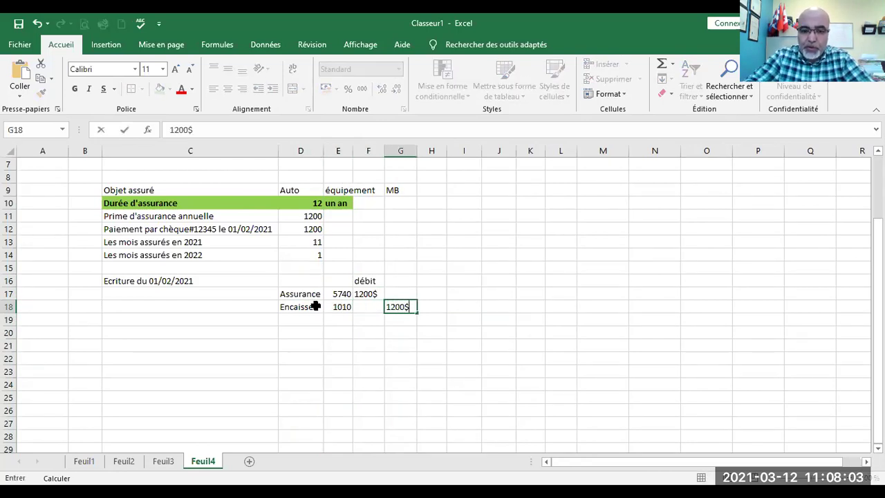
Add the heading "Crédit" in G16 above the Encaisse amount
left_click(399, 272)
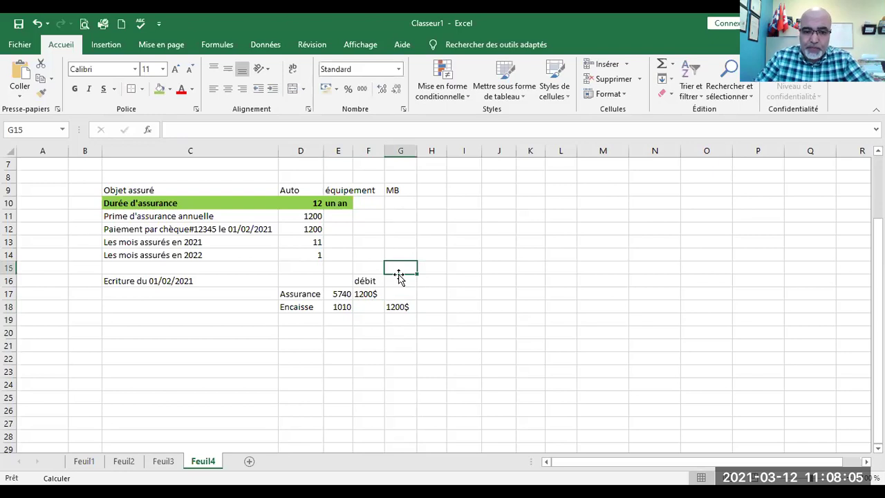
left_click(399, 278)
type("Crédit")
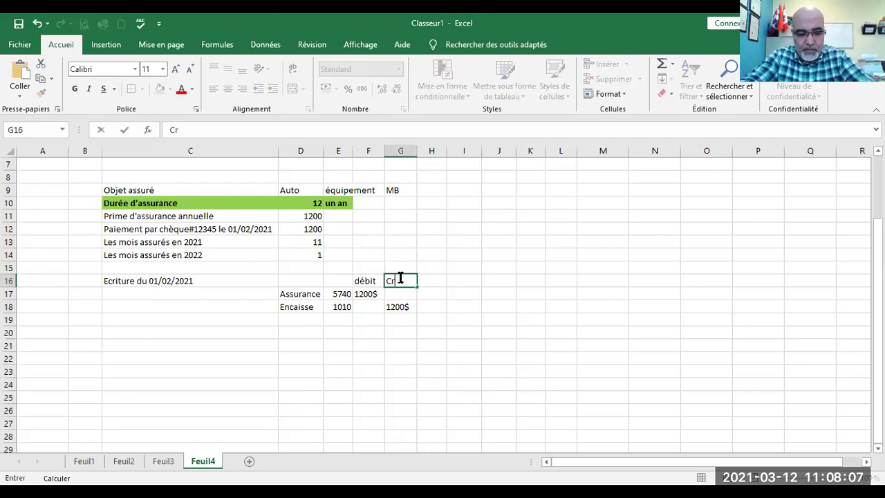
left_click(493, 305)
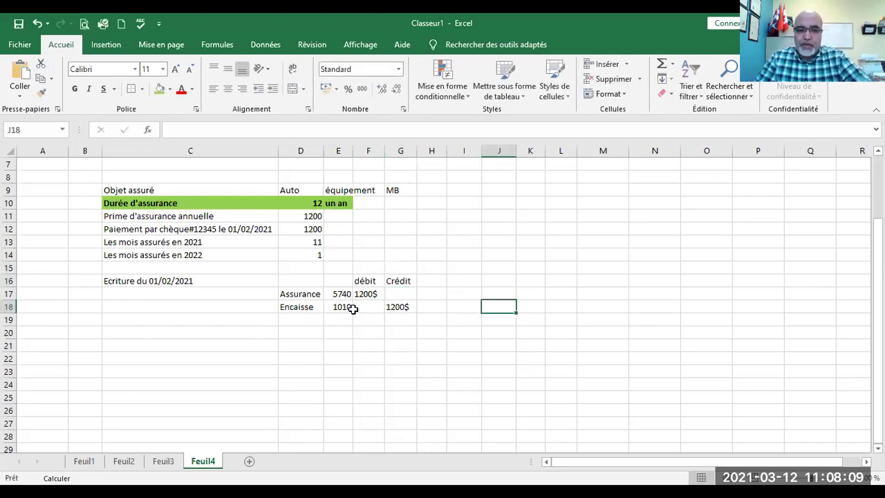
Apply all borders to the debit and credit block F16:G18 and to the ledger codes in E17:E18
left_click_drag(358, 281, 395, 305)
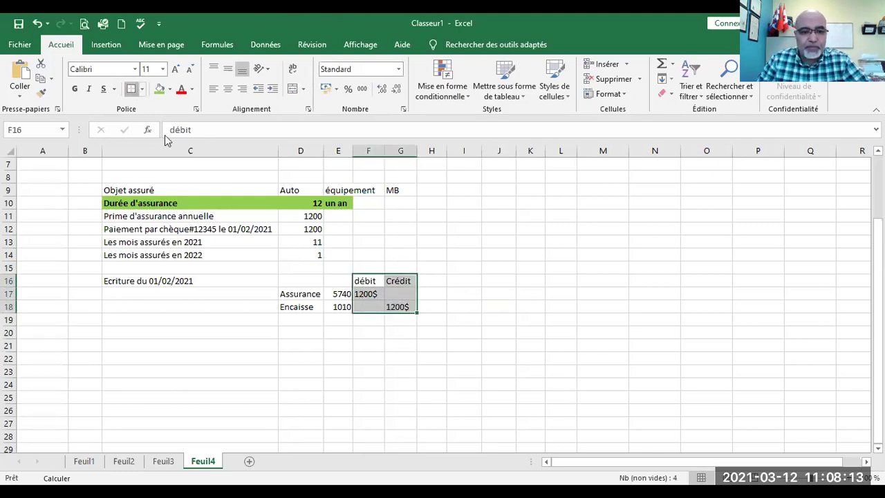
left_click_drag(362, 282, 335, 305)
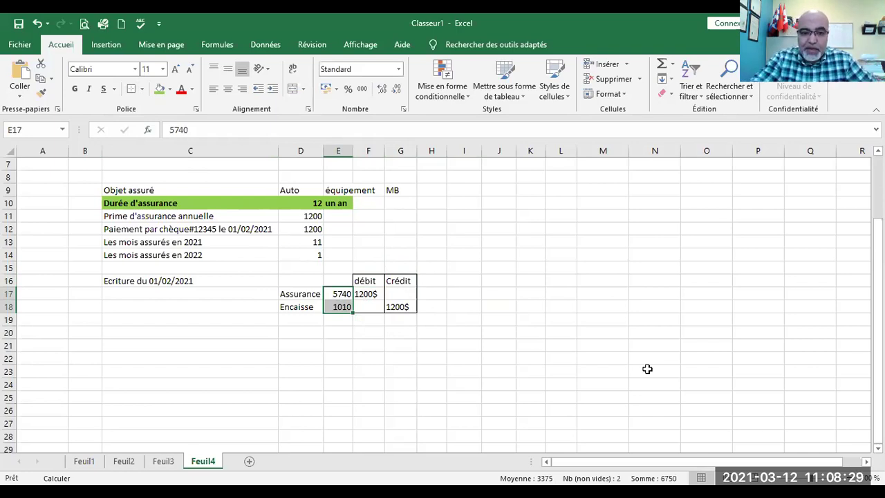
left_click(591, 318)
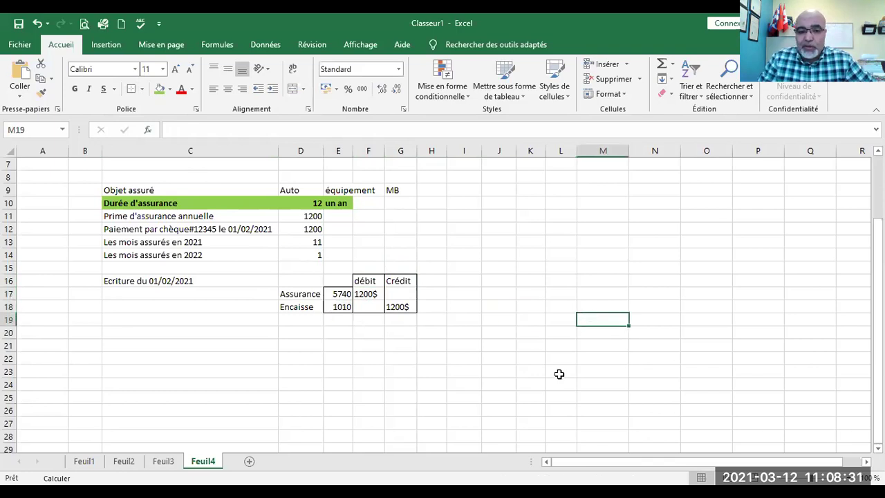
Make the journal entry heading in C16 bold with a green fill
left_click(161, 283)
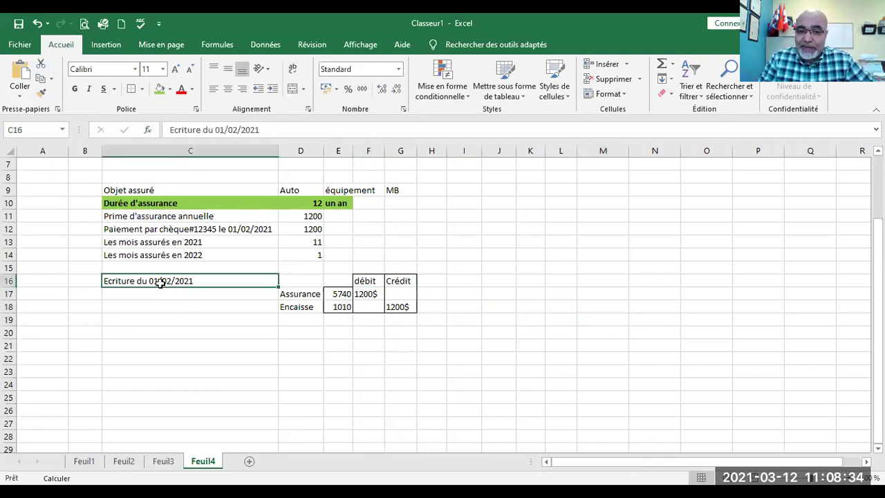
left_click(75, 89)
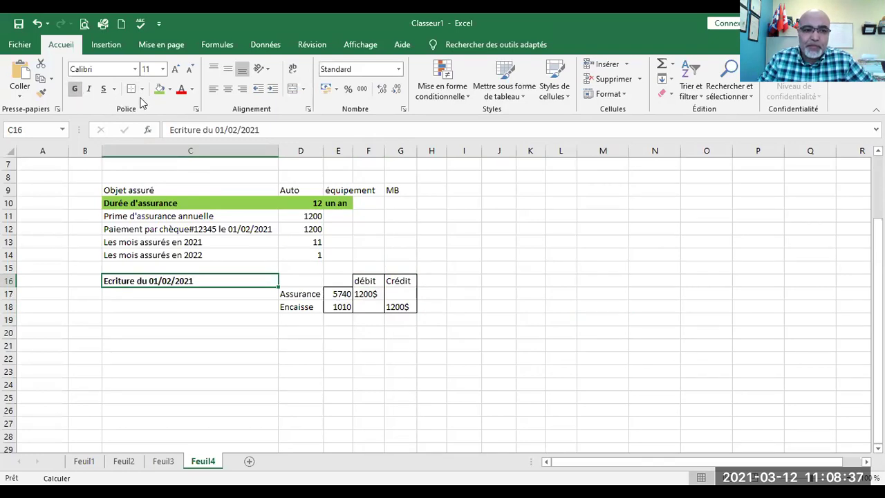
left_click(160, 90)
Copy the journal entry block C16:G18 and paste it at C20
scroll(182, 292, "down", 1)
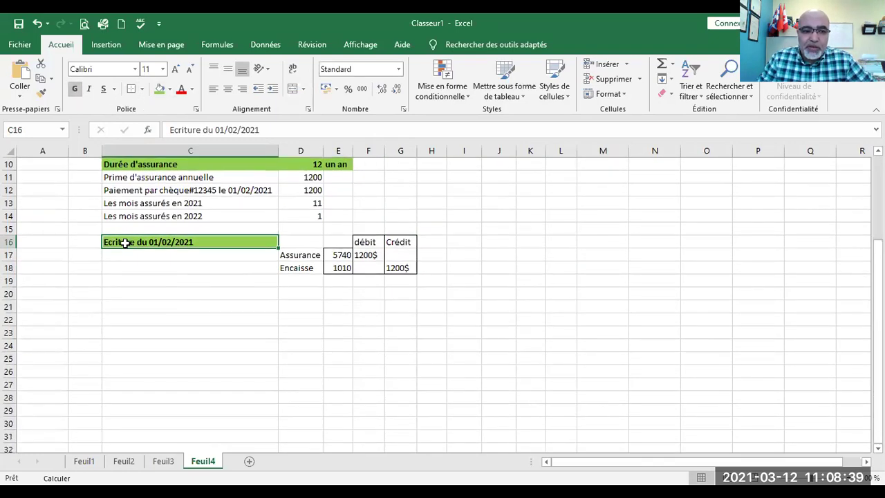
mouse_move(121, 242)
left_mouse_down()
mouse_move(355, 241)
mouse_move(404, 268)
left_mouse_up()
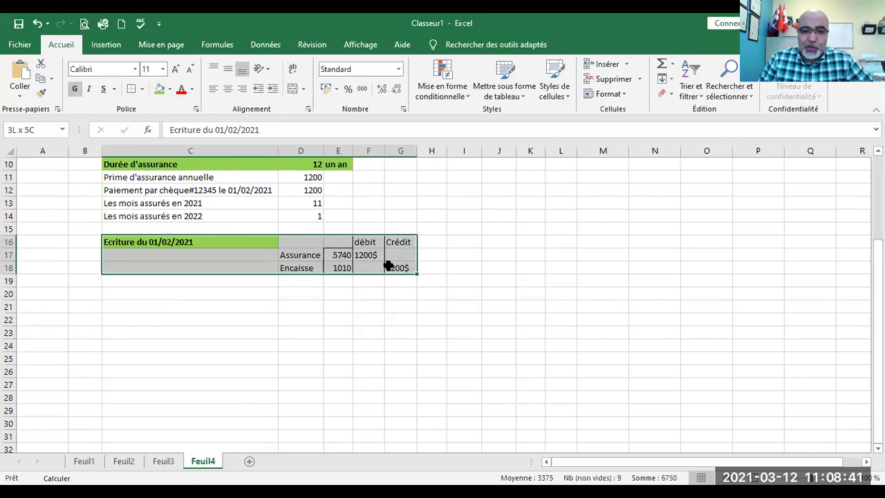
left_click(40, 78)
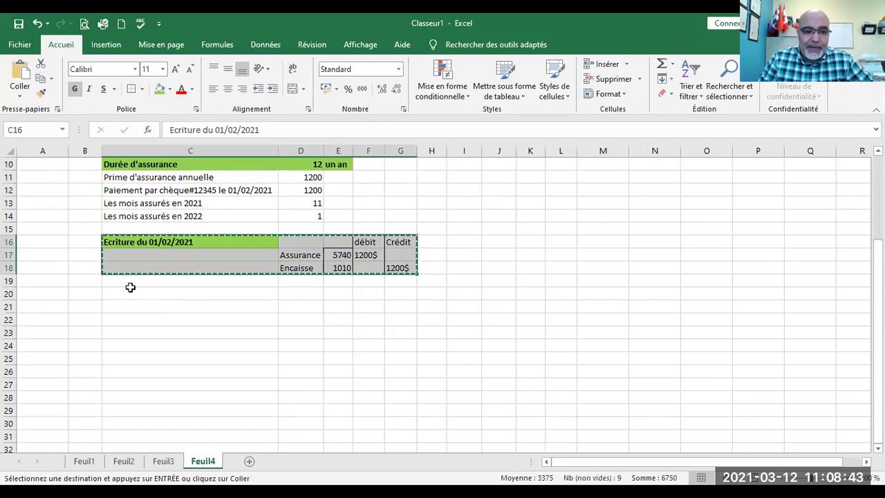
left_click(129, 291)
left_click(33, 88)
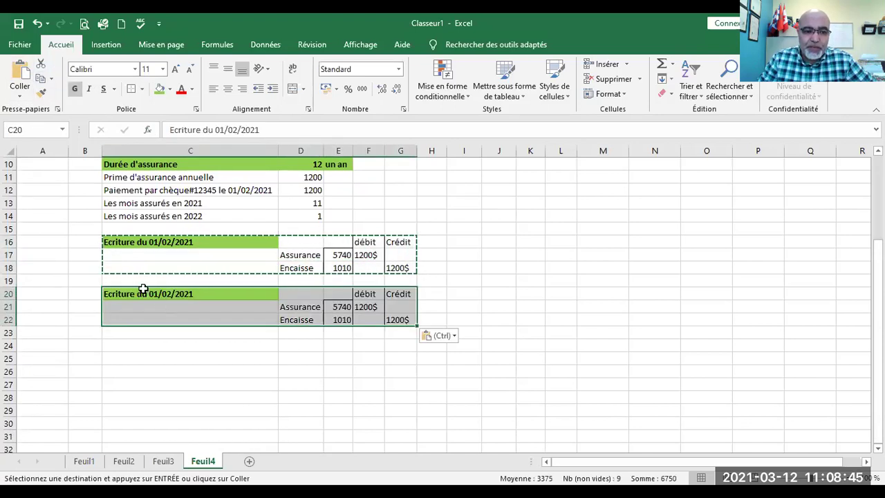
Change the copied entry's heading in C20 to "Ecriture au 31-12-2021"
double_click(151, 293)
key("BackSpace")
key("BackSpace")
key("BackSpace")
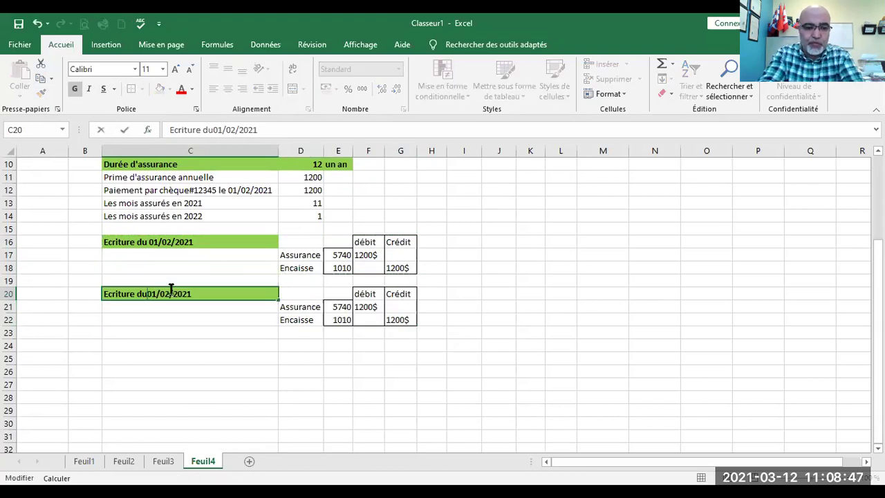
type("au ")
type("31")
type("-12-20")
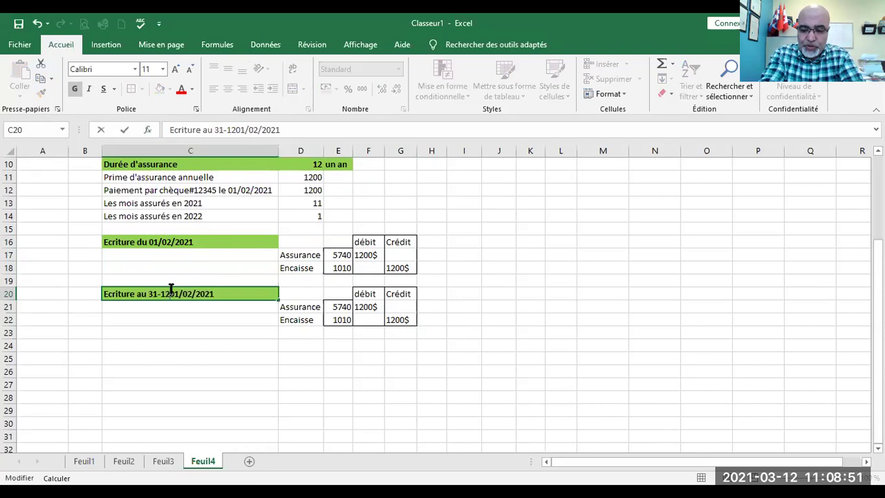
key("Delete")
key("Delete")
key("Delete")
key("Delete")
key("Delete")
key("Delete")
key("Delete")
key("Delete")
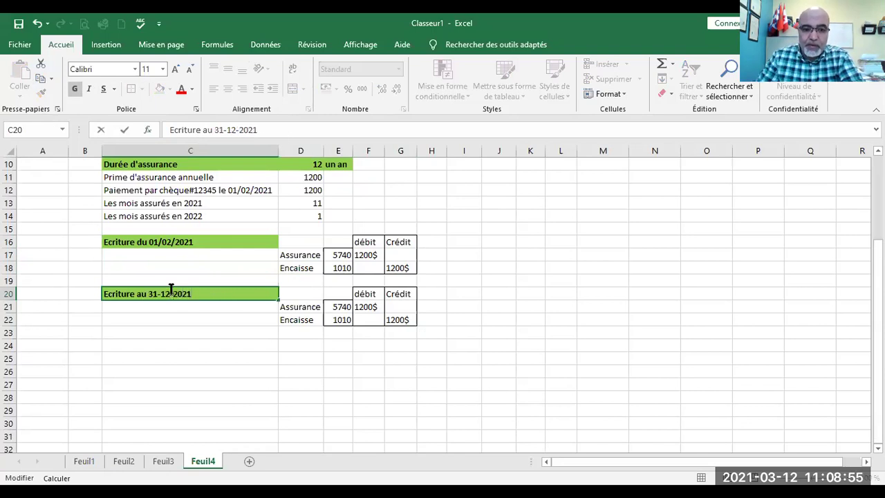
Clear the copied account names, ledger codes and amounts from rows 21 and 22, leaving the débit and Crédit headings
left_click_drag(289, 308, 336, 316)
key("Delete")
key("Delete")
left_click(360, 308)
key("Delete")
left_click(400, 319)
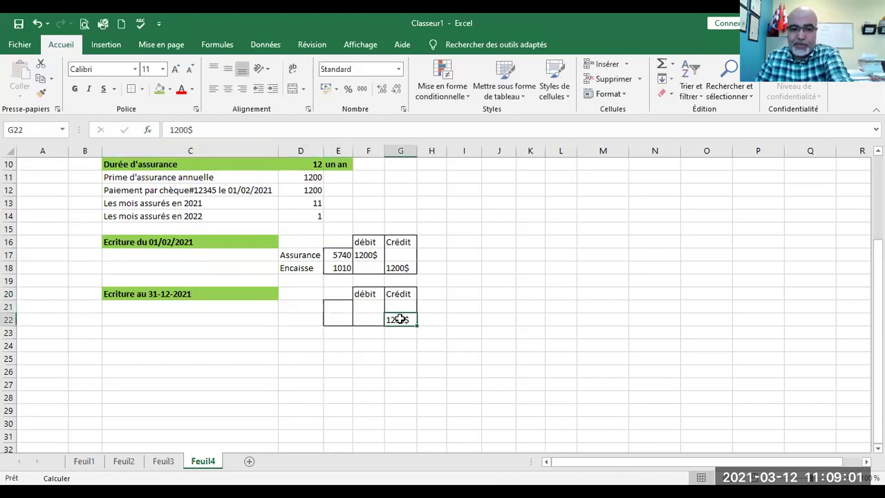
key("Delete")
left_click(464, 316)
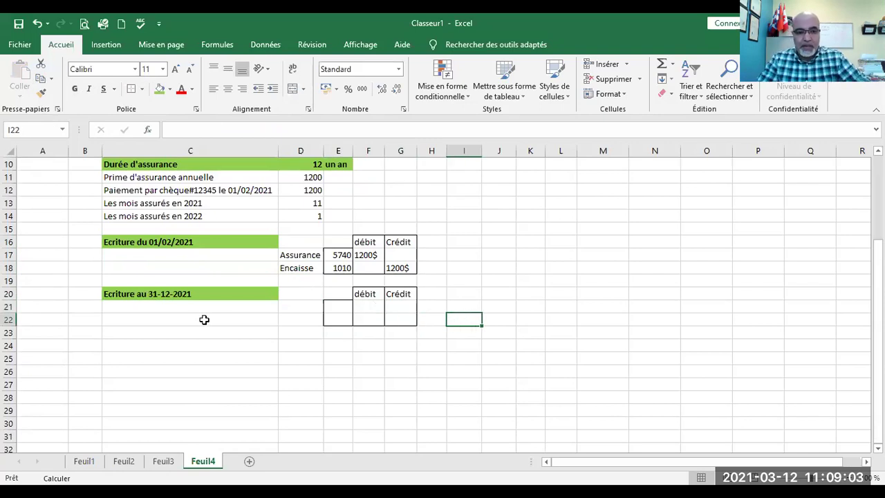
left_click(147, 304)
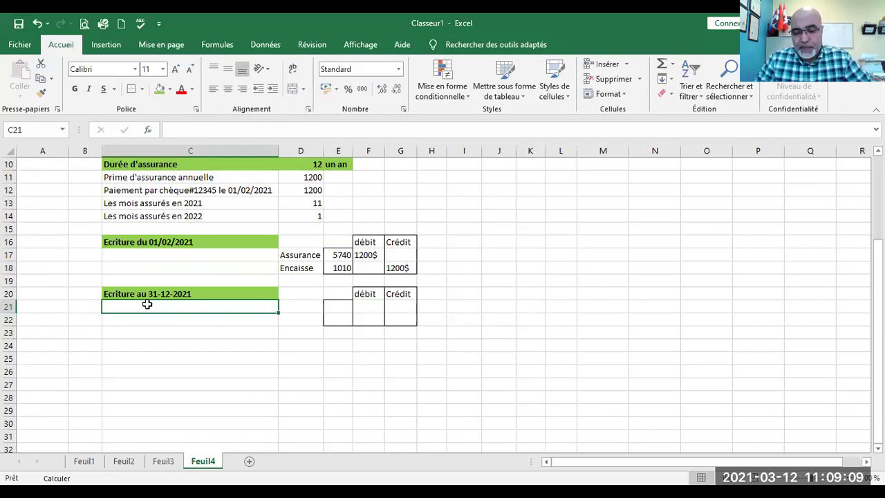
scroll(253, 329, "up", 1)
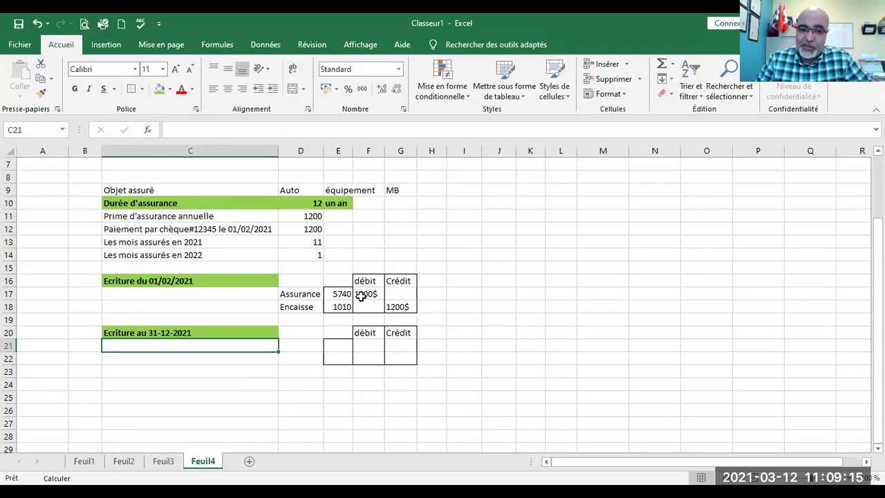
left_click(361, 295)
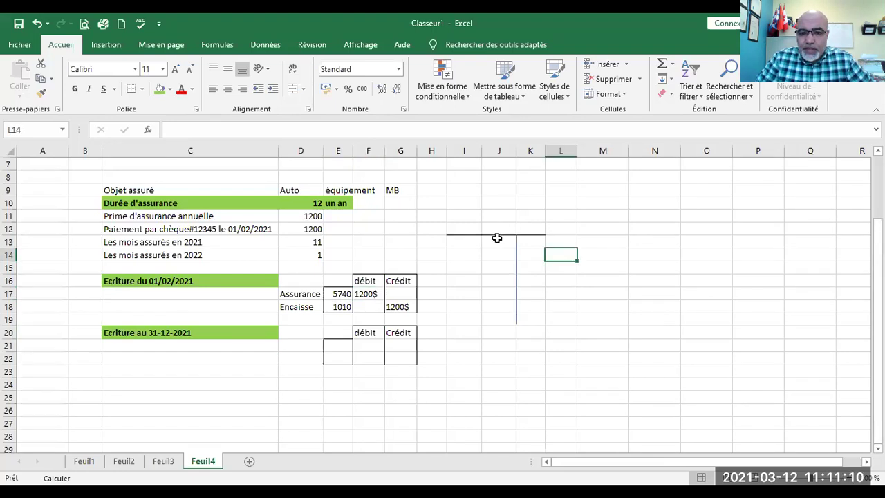
Title the T-account "Assurance" in J12
key("Left")
key("Left")
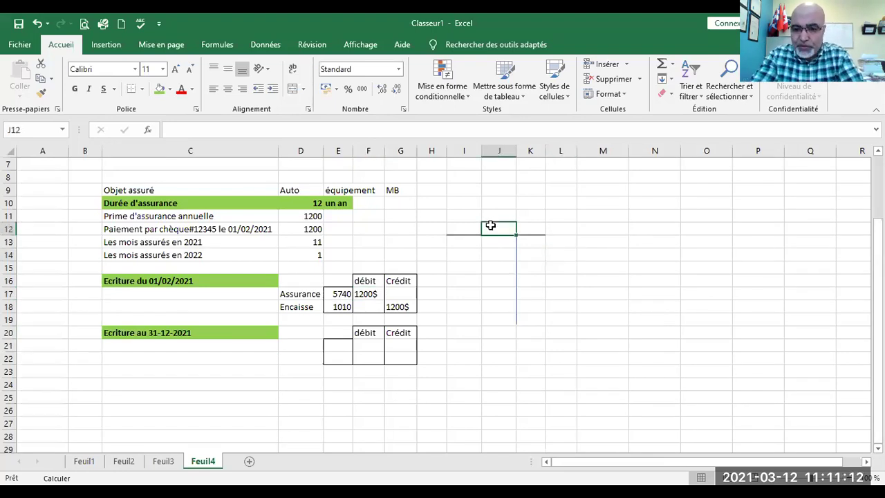
type("Assurance")
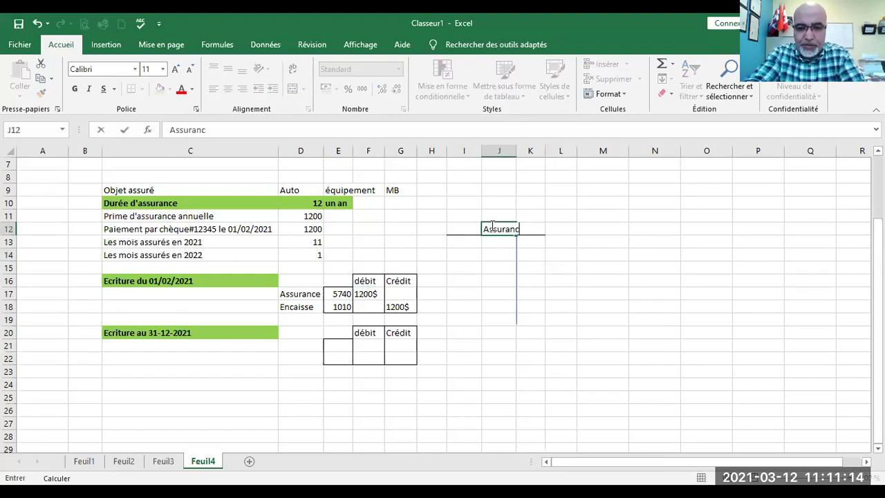
left_click(566, 279)
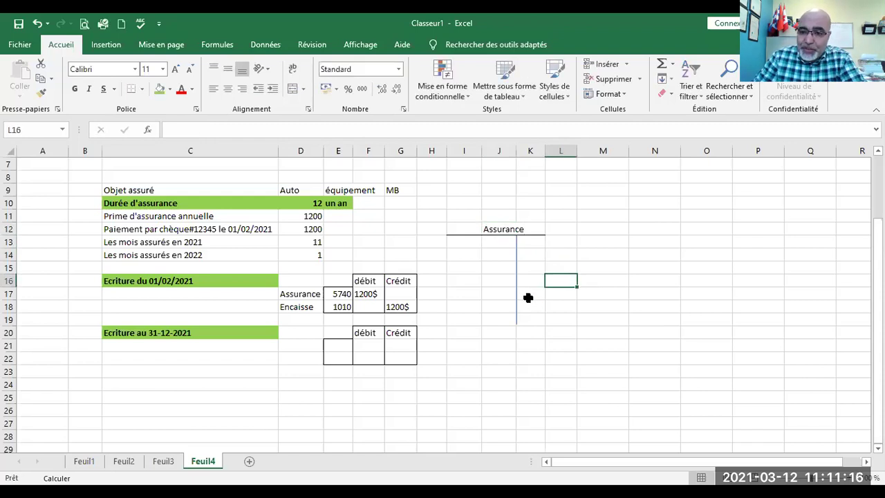
Enter the balance "SD= 1200$" in K17 on the credit side of the Assurance T-account
left_click(525, 292)
type("SD= 1200$")
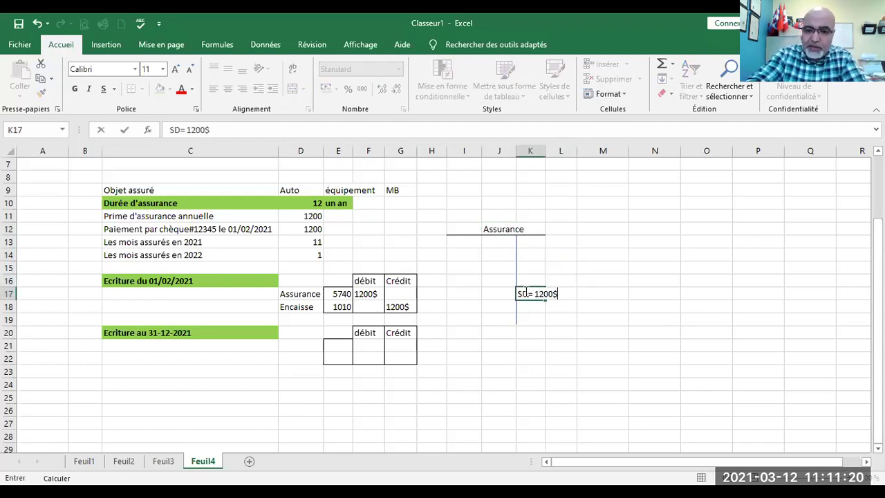
left_click(613, 295)
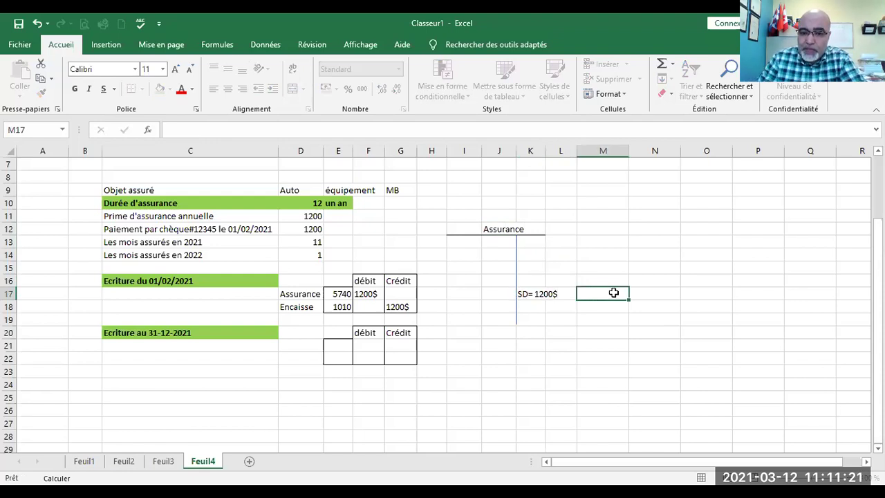
left_click(543, 294)
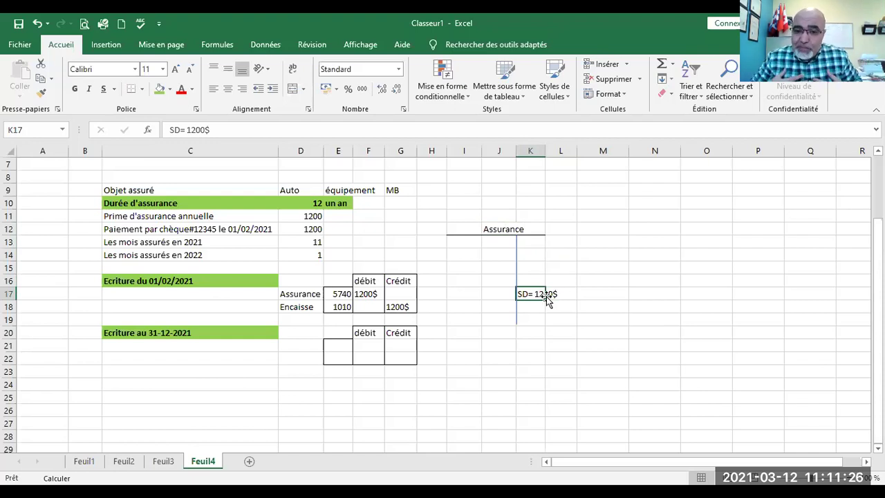
left_click(603, 333)
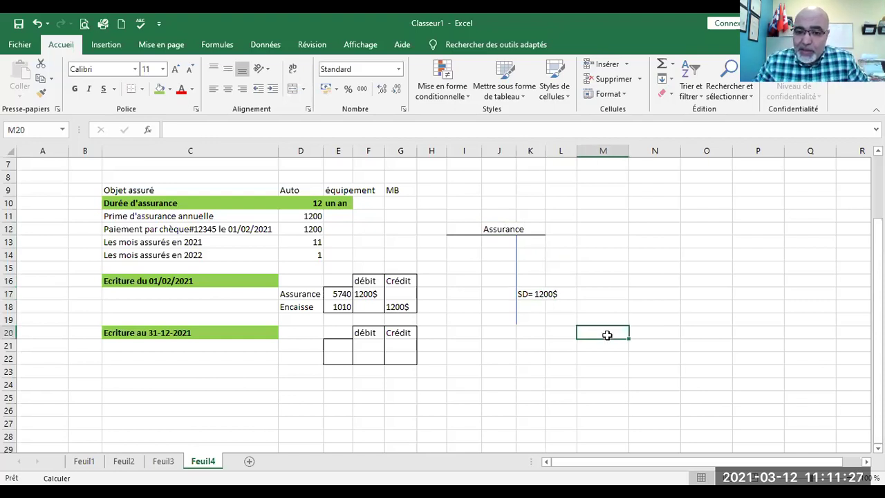
left_click(536, 296)
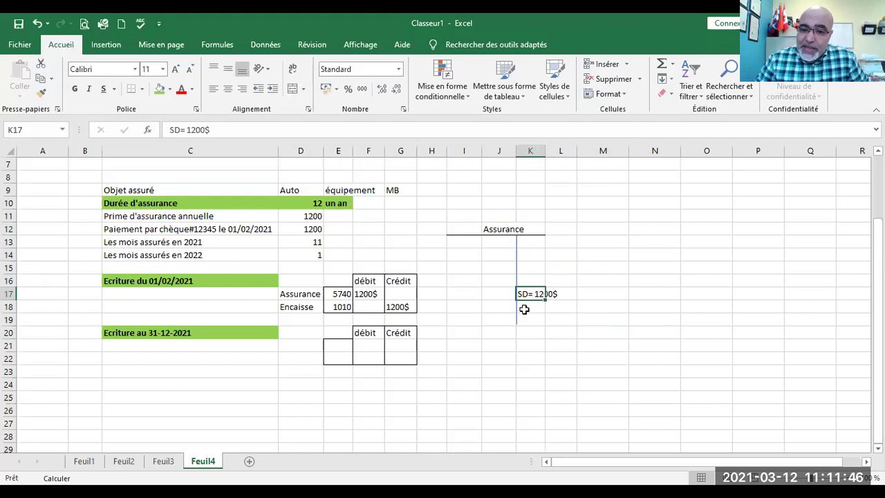
Enter 1200$ as the debit in J13 and 100$ as the credit in K13 of the Assurance T-account
left_click(497, 242)
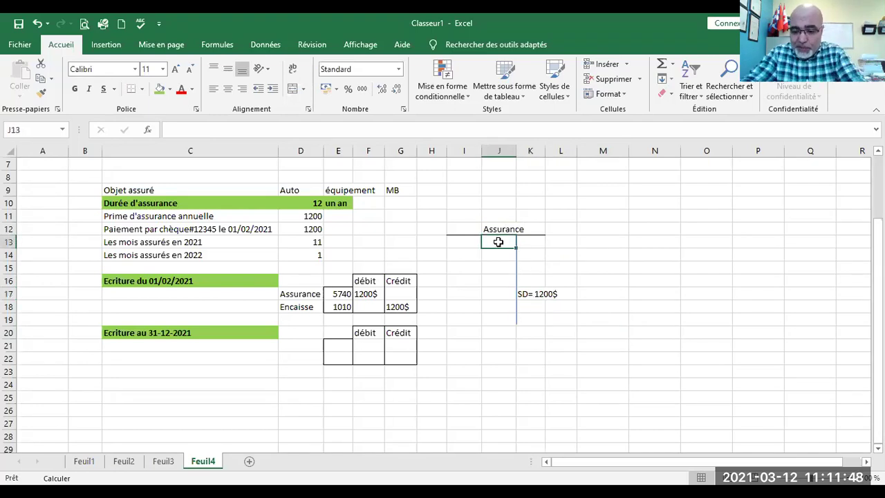
type("1200€")
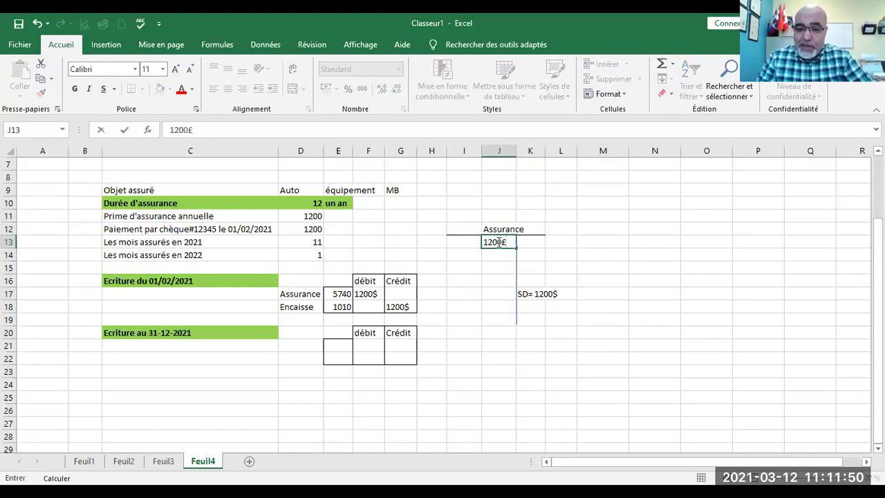
key("BackSpace")
type("$")
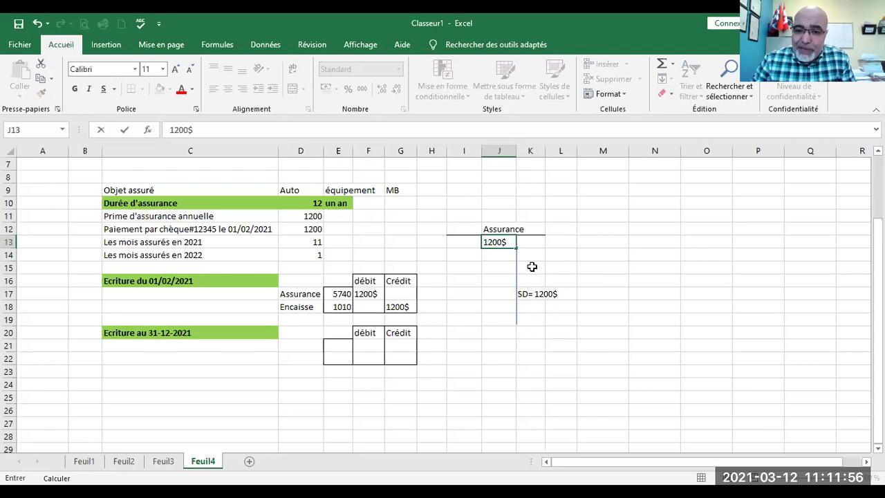
left_click(530, 240)
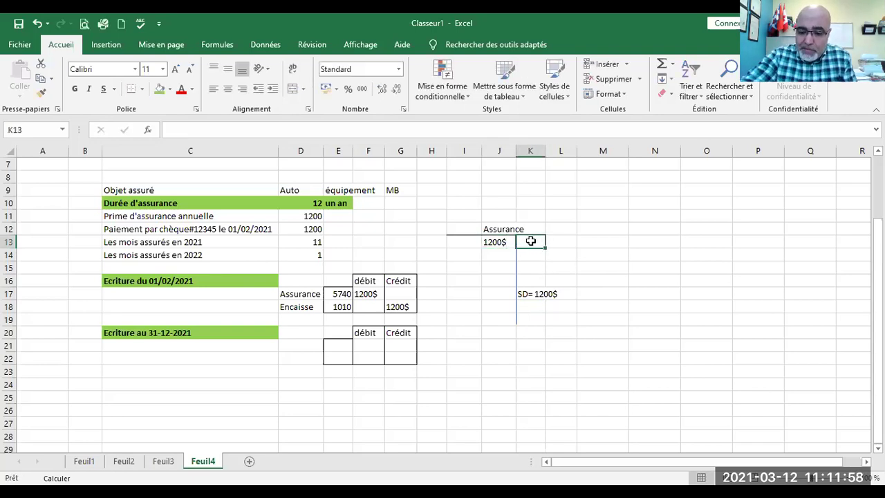
type("100$")
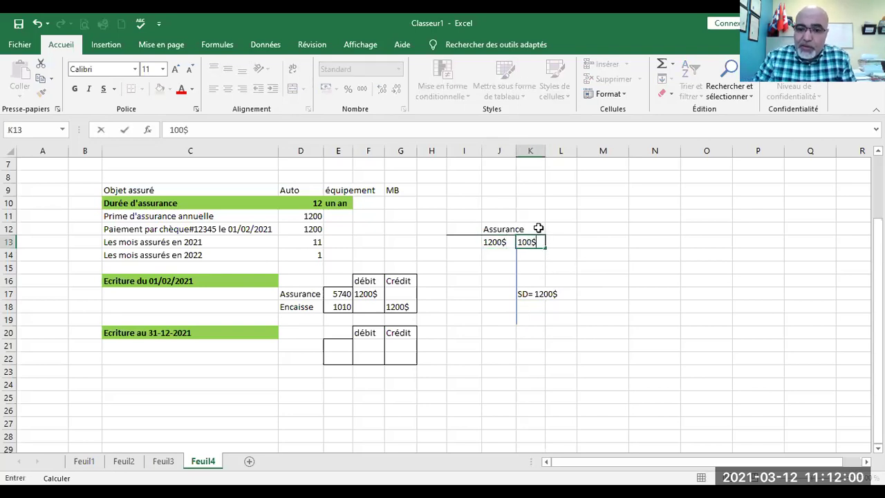
Change the T-account balance in K17 to "SD= 1100$"
left_click(523, 294)
left_click(190, 128)
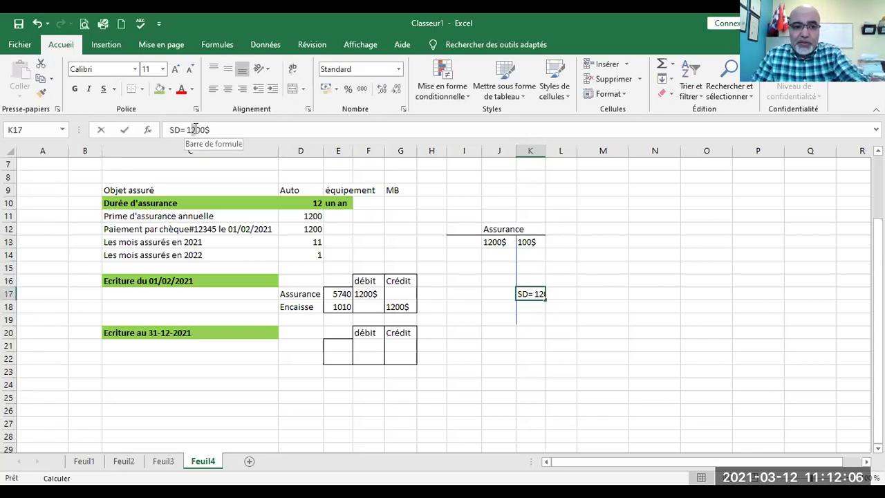
key("BackSpace")
type("1")
left_click(587, 252)
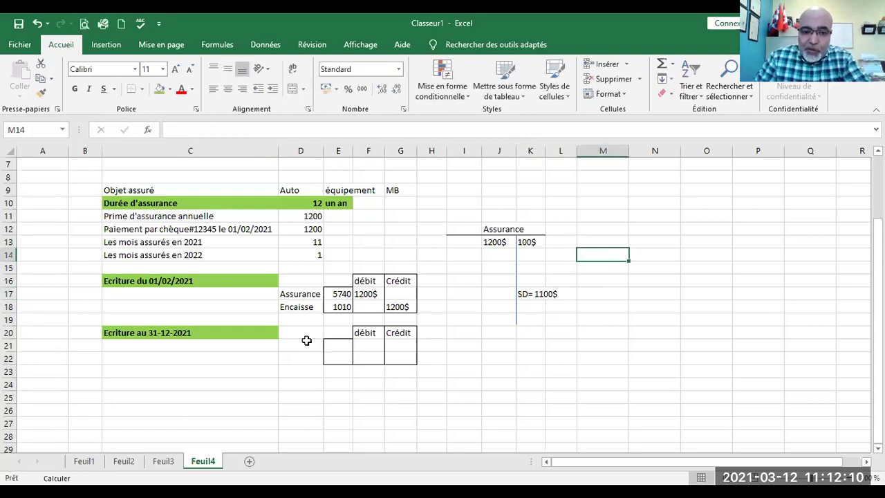
Merge cells D21:E21 under the 31-12-2021 entry and align the merged cell left
left_click_drag(285, 343, 332, 343)
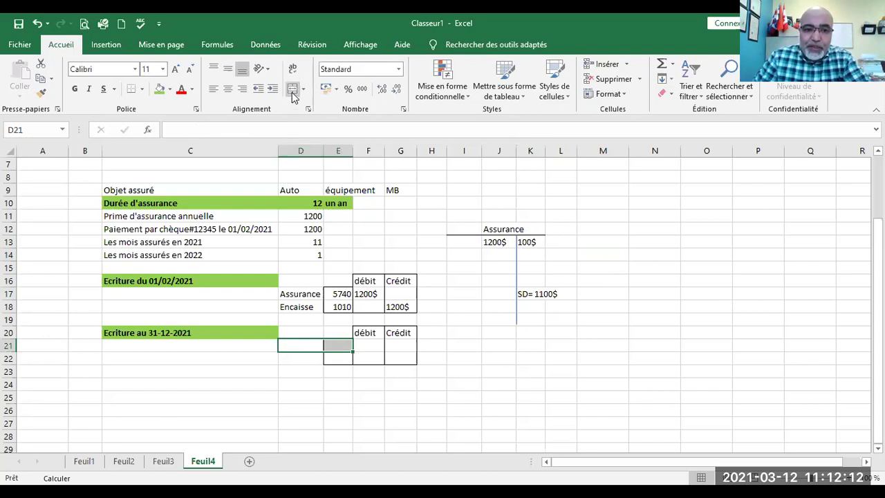
left_click(214, 88)
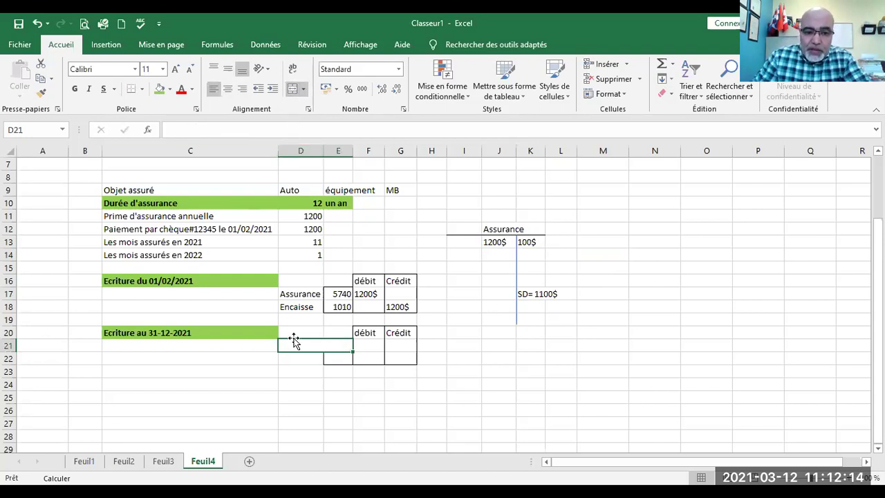
type("Assuranc")
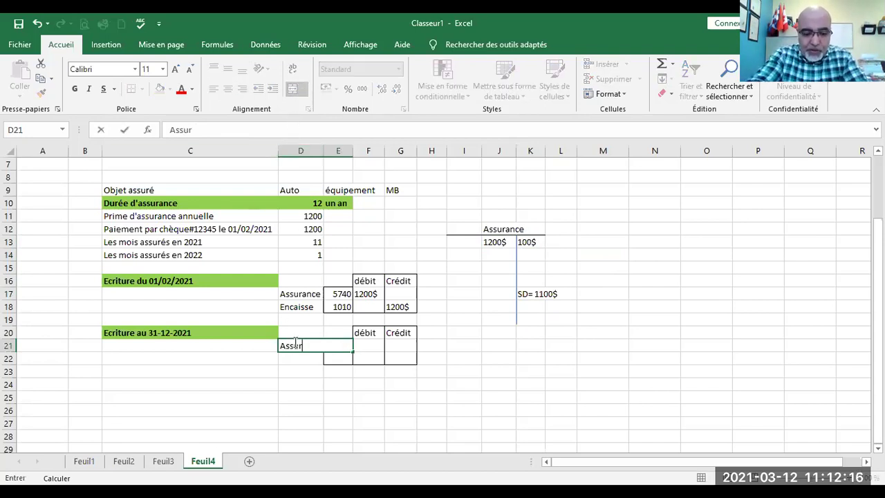
key("BackSpace")
key("BackSpace")
key("BackSpace")
key("BackSpace")
key("BackSpace")
key("BackSpace")
key("BackSpace")
key("BackSpace")
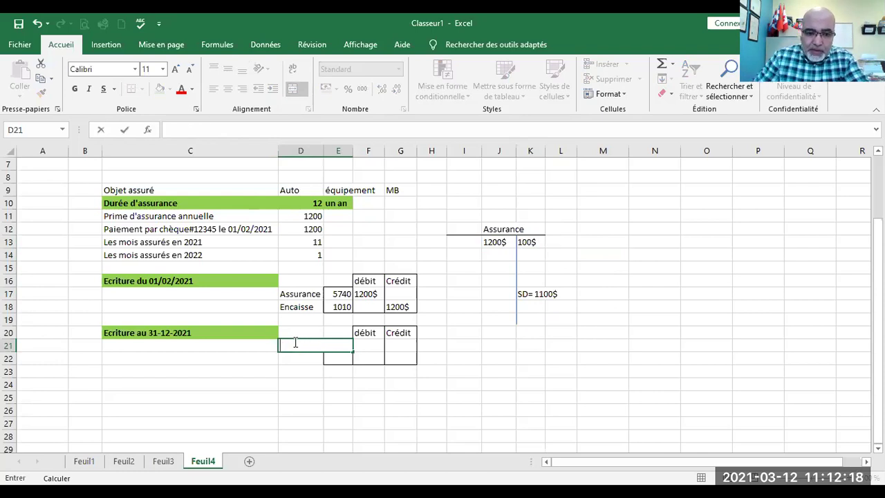
left_click(448, 340)
Extend the merged D21:E21 cell format down to D22:E22
left_click(308, 335)
left_click(346, 346)
left_click_drag(351, 352, 350, 364)
Enter the account "Assurance" in the merged cell D22 with its ledger code 5740 in F22
left_click(304, 358)
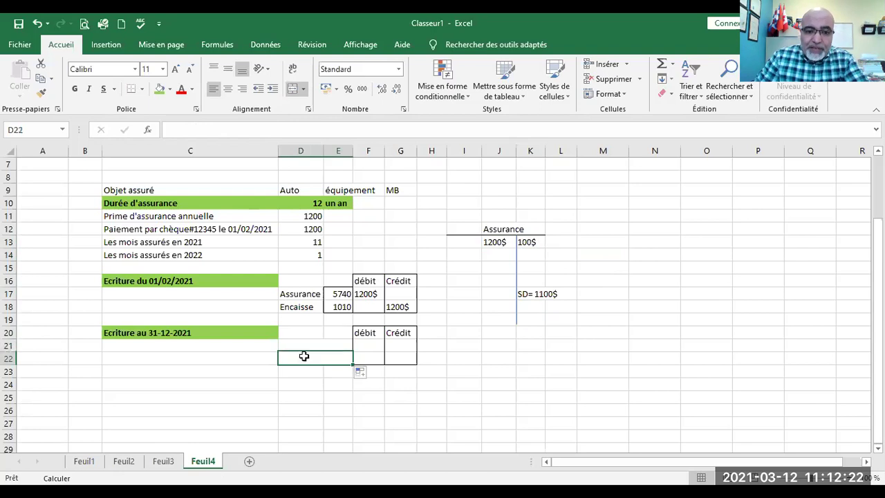
type("Assurance")
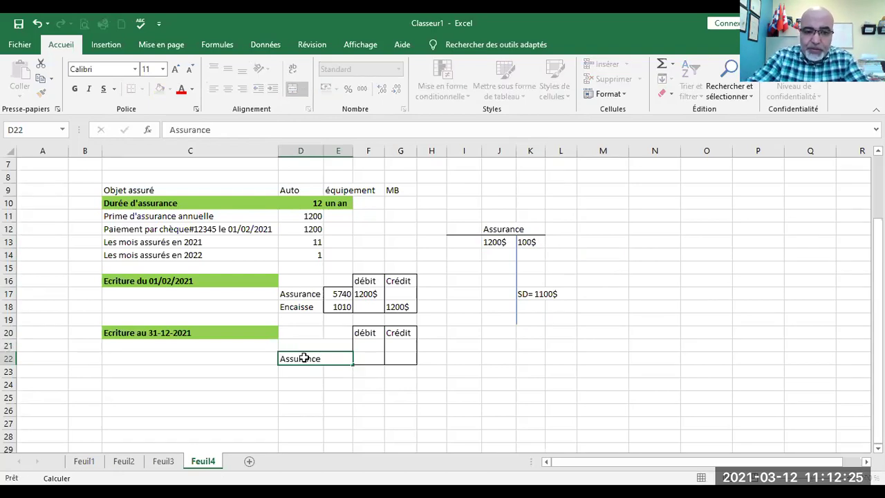
key("Tab")
key("Tab")
type("57440")
key("BackSpace")
key("BackSpace")
type("0")
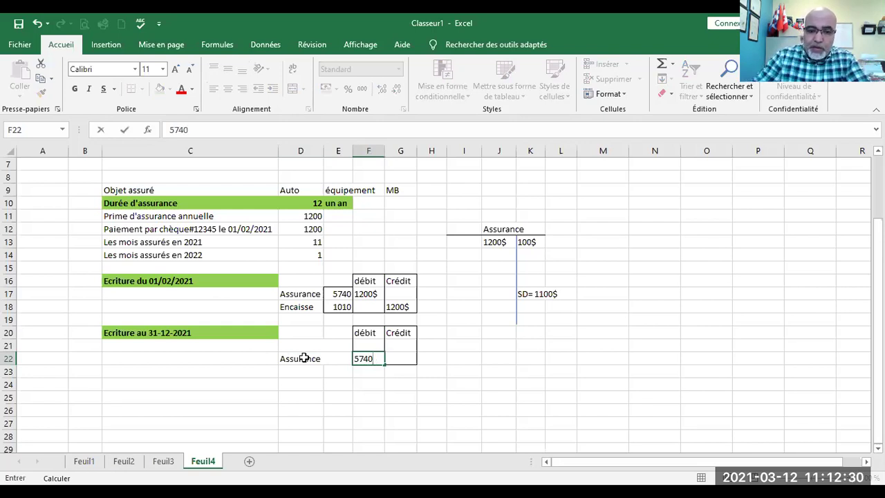
key("Tab")
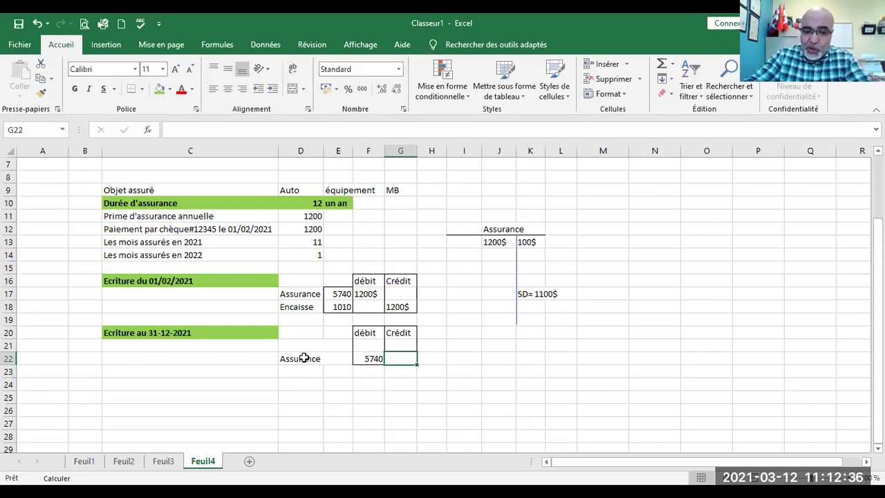
Enter 100 as the credit amount for Assurance in G22 of the 31-12-2021 entry
type("100")
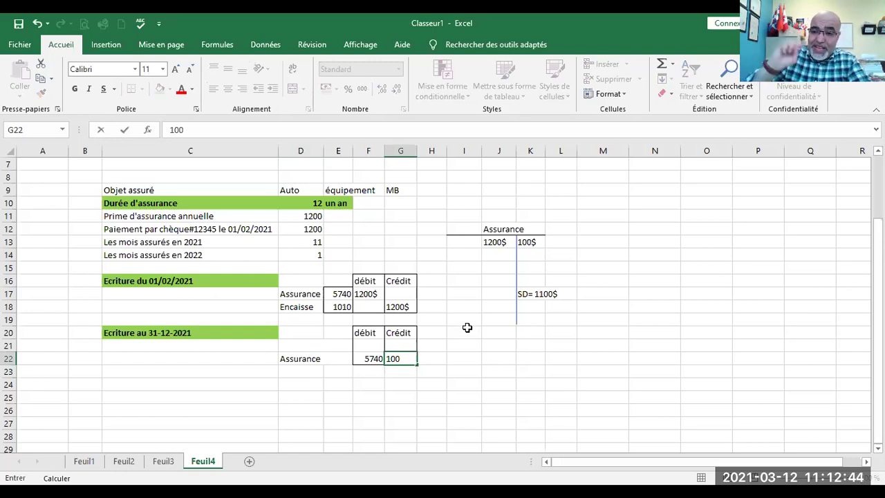
left_click_drag(550, 355, 550, 350)
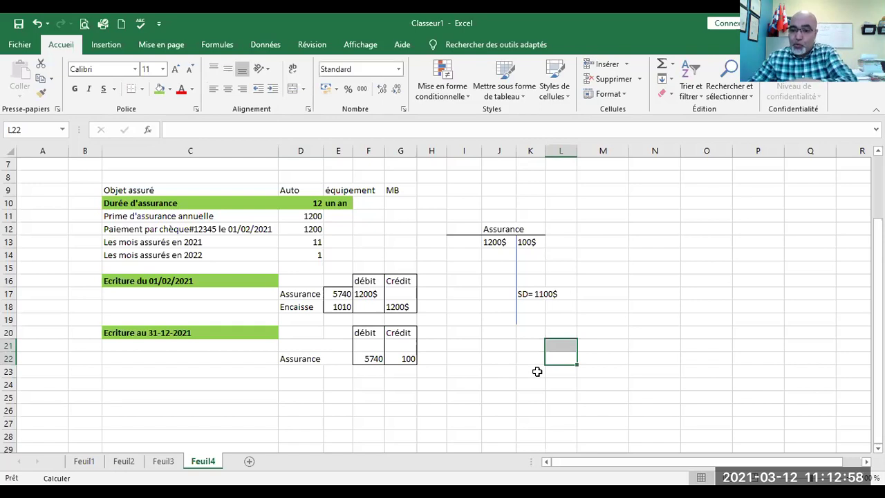
Enter the account "Charges payée d'avance" in the merged cell D21 and auto-fit the width of column E
left_click(313, 348)
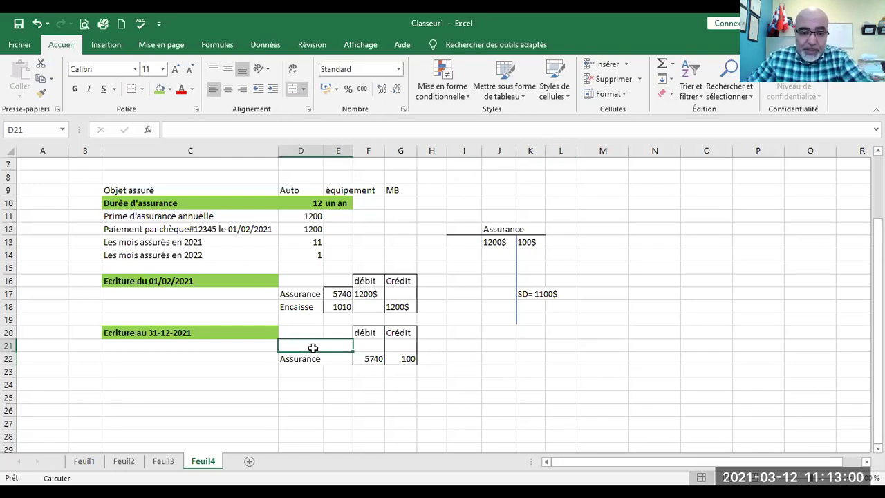
type("Charges")
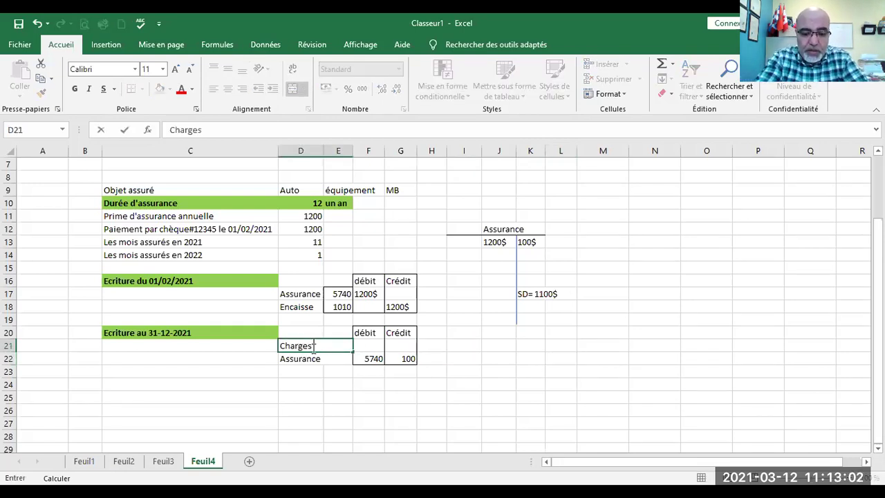
type(" payée d'a")
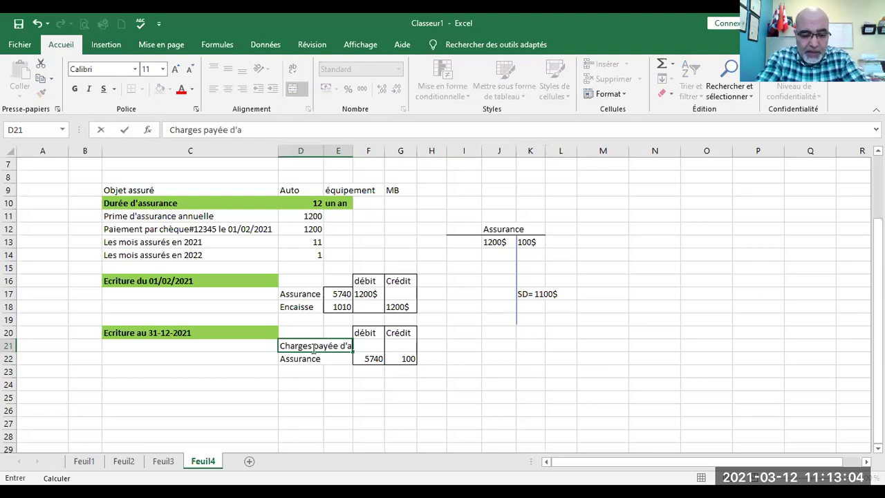
type("vance")
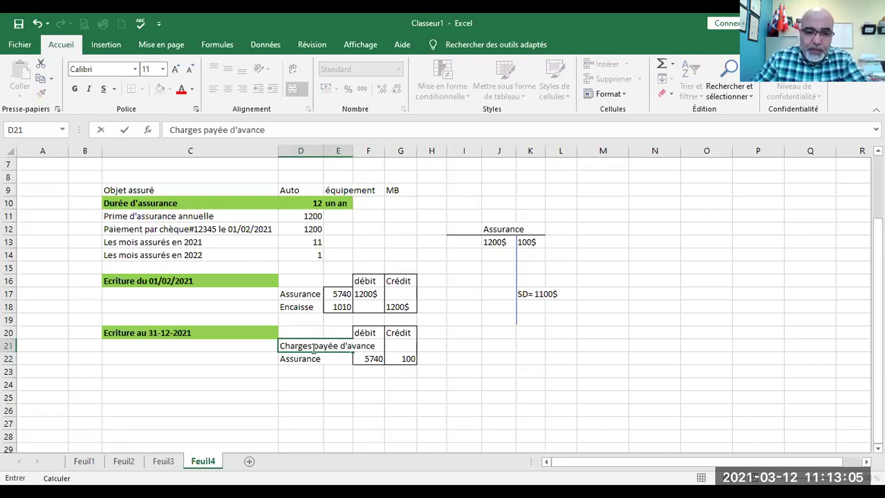
left_click(405, 261)
double_click(353, 150)
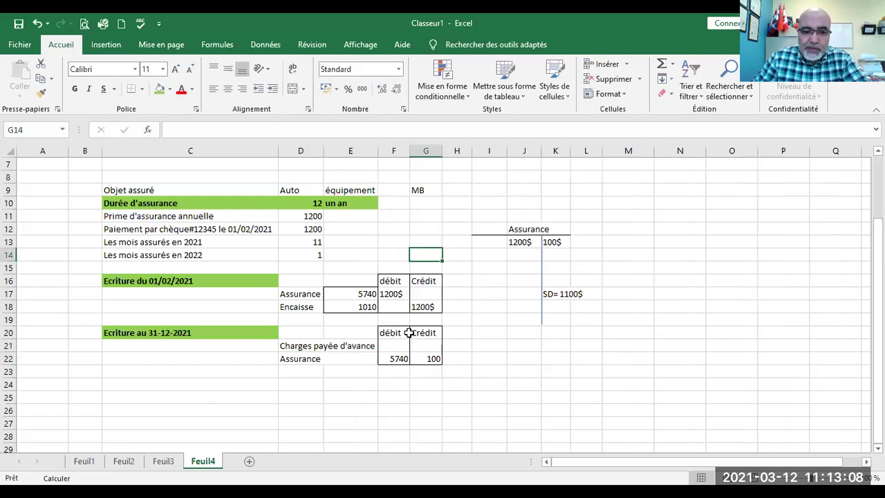
Enter the ledger code 1210 in F21 and try an amount of 100 in G21
left_click(398, 344)
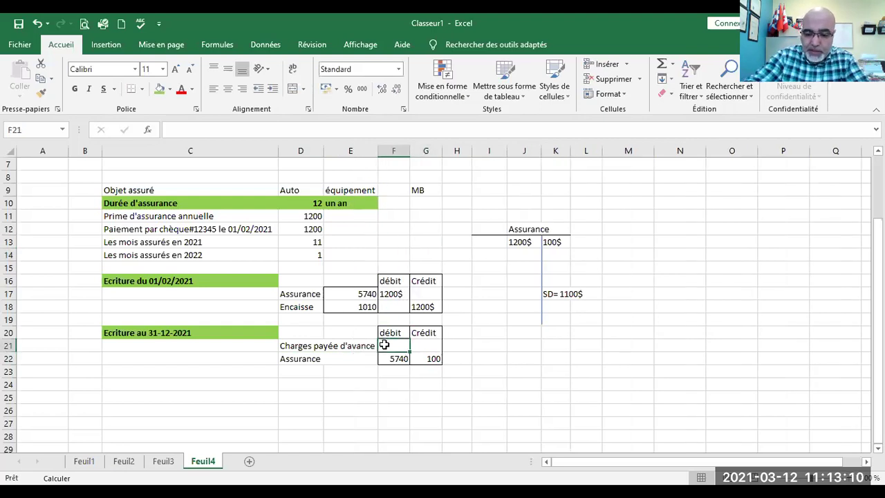
type("1210")
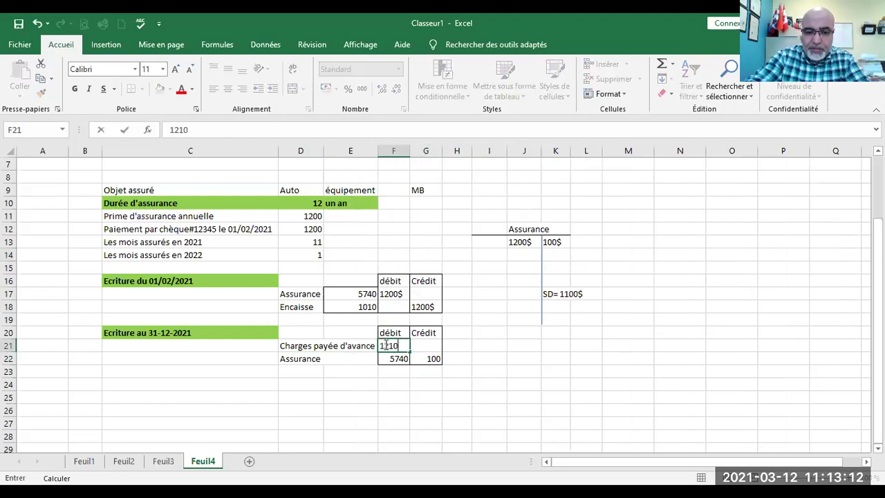
key("Tab")
type("100")
key("BackSpace")
key("BackSpace")
key("BackSpace")
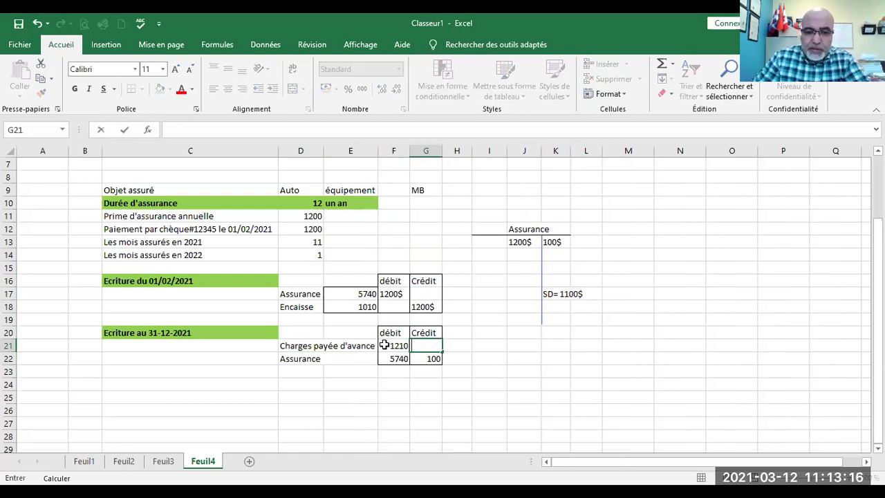
Set the debit of Charges payée d'avance in F21 to 100$ and the Assurance credit in G22 to 100$
left_click(398, 345)
type("100$")
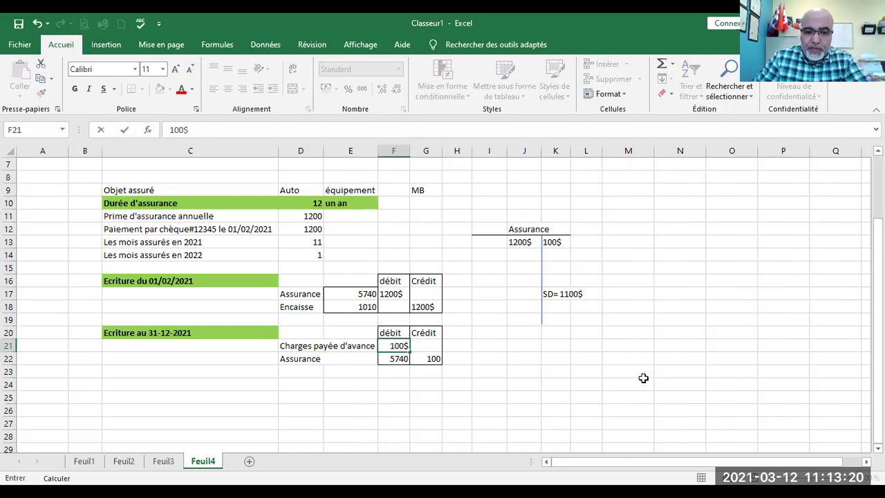
left_click(430, 359)
double_click(440, 358)
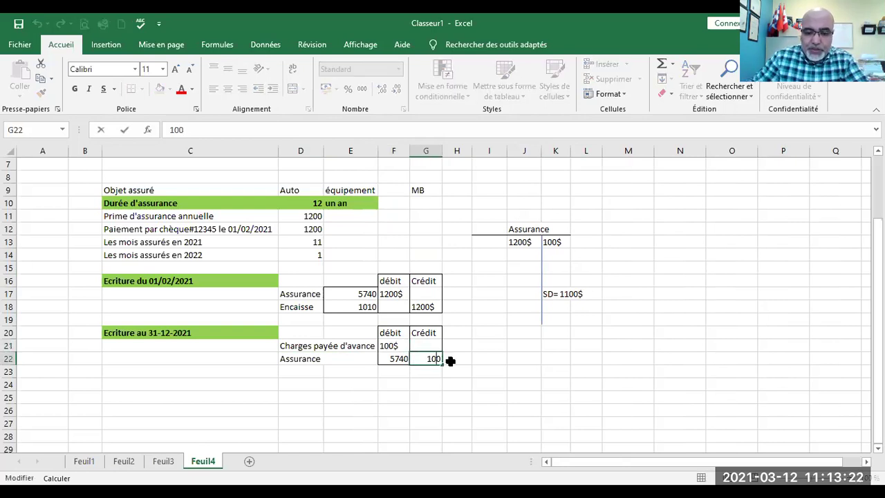
type("$")
left_click(489, 346)
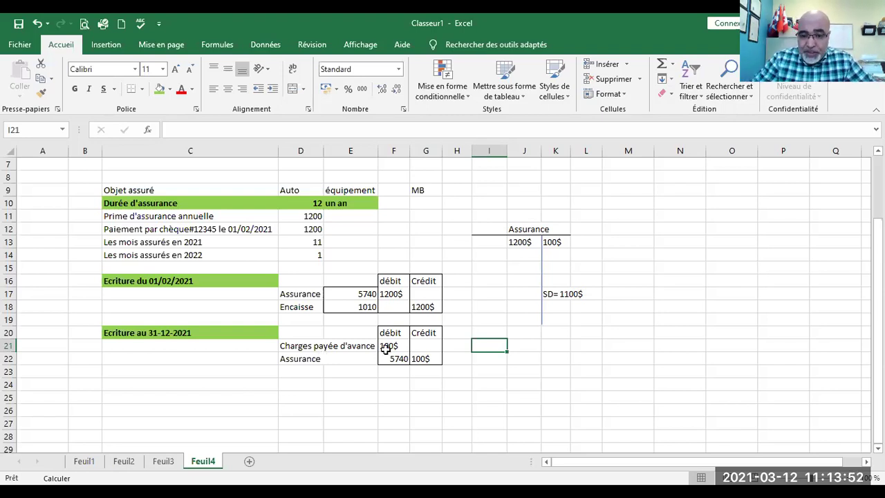
Switch to the Chapitre 5 slideshow and advance to the slide "1-Publicité payée d'avance"
left_click(487, 278)
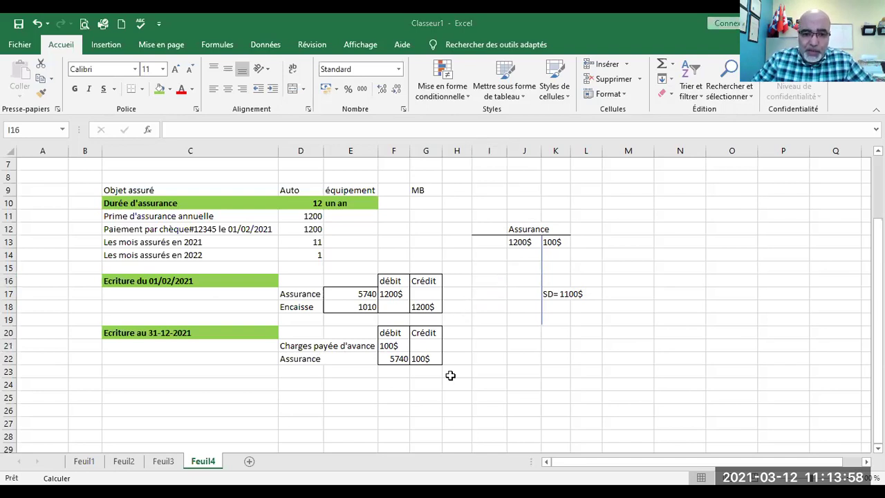
key("alt+Tab")
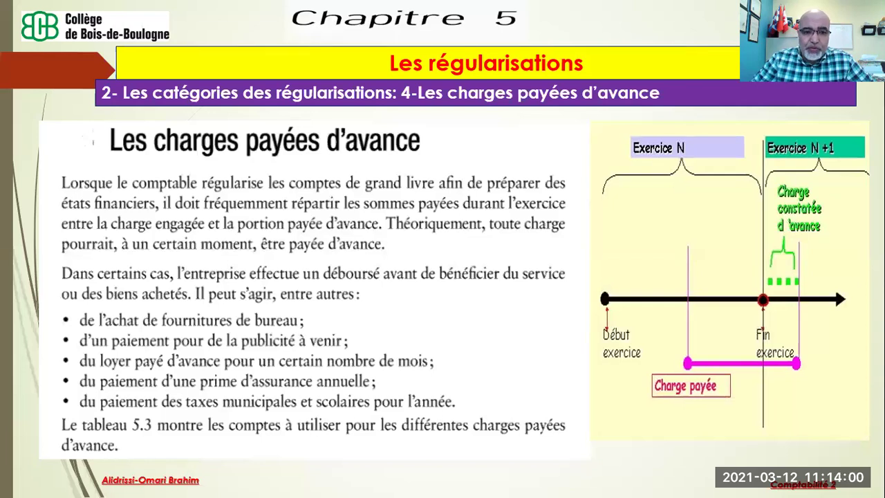
left_click(270, 265)
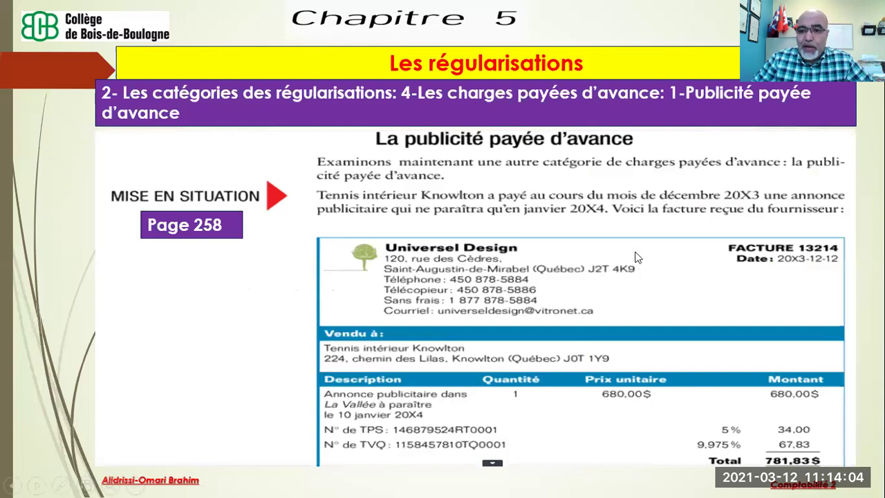